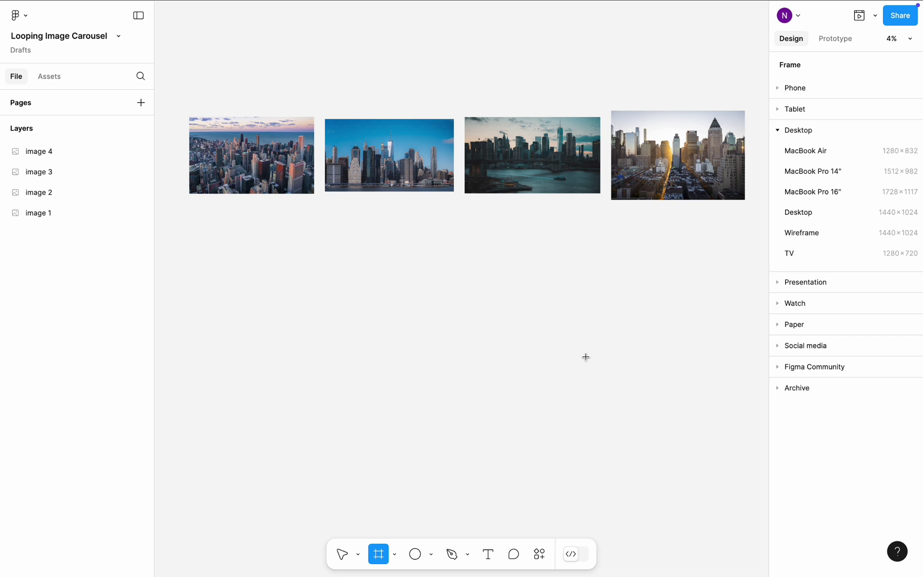
- Add a 1440×1024 Desktop frame below the four city photos and rename it Slide-1
click(788, 213)
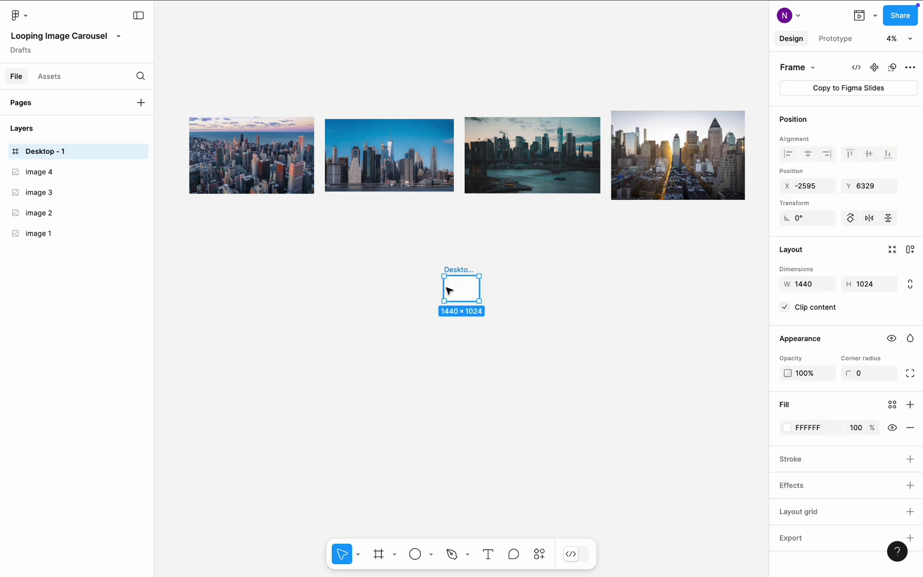
drag(449, 290, 274, 311)
scroll(261, 301, up, 3)
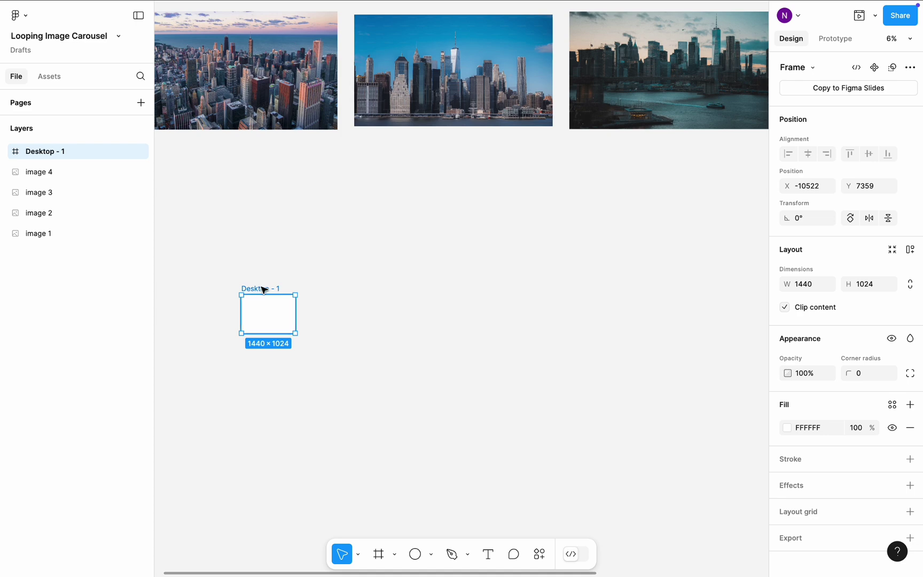
double_click(264, 289)
text(Slide-1)
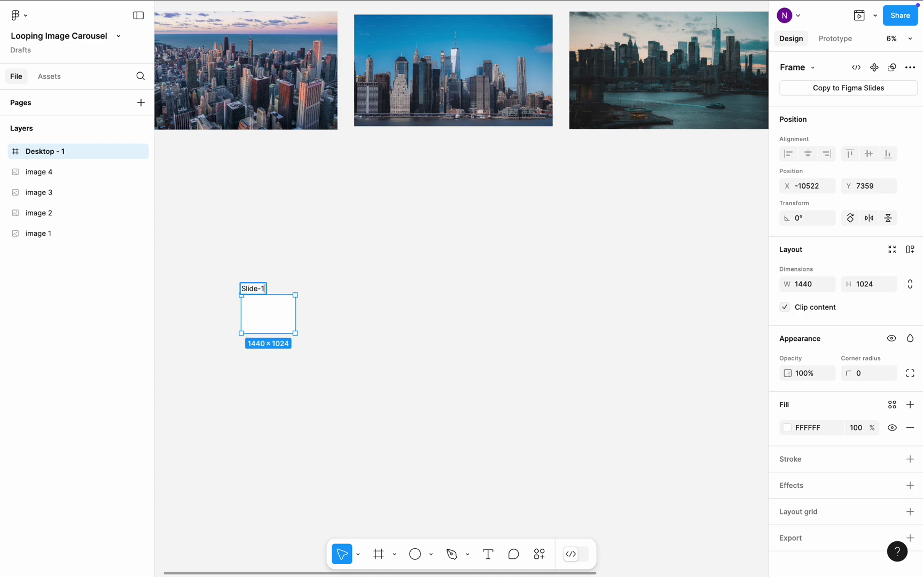
click(271, 257)
scroll(271, 257, down, 3)
click(252, 103)
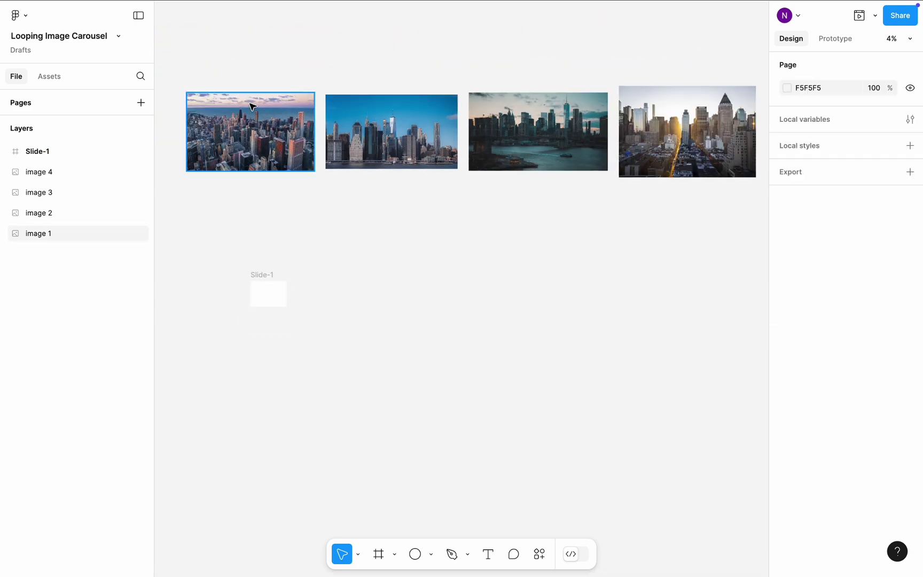
- Select all four city images and switch to the proportional Scale tool
shift+click(377, 133)
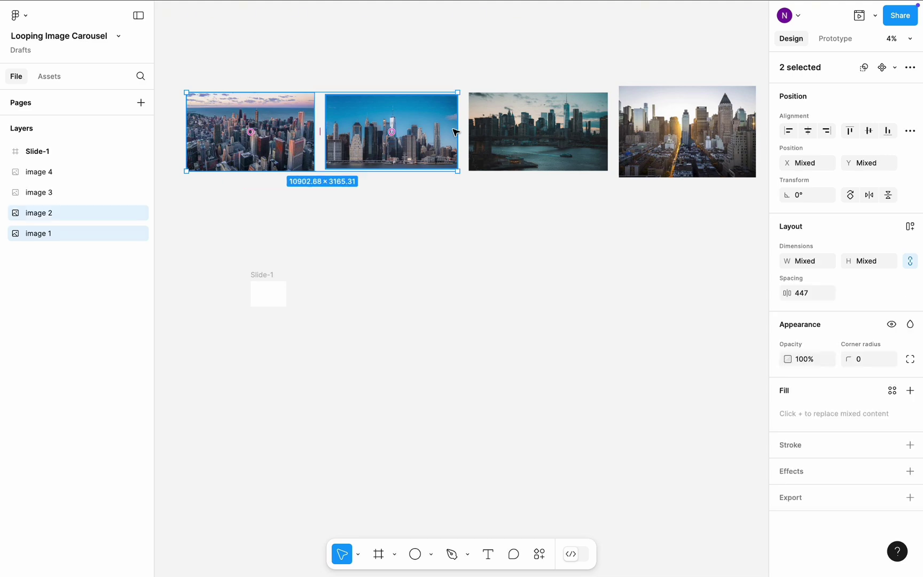
shift+click(537, 133)
shift+click(687, 133)
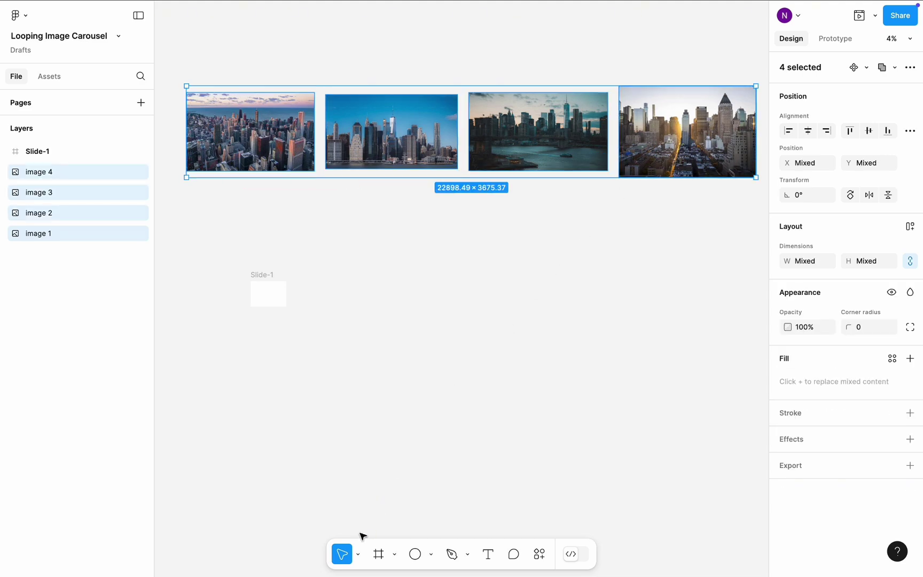
click(358, 554)
click(372, 522)
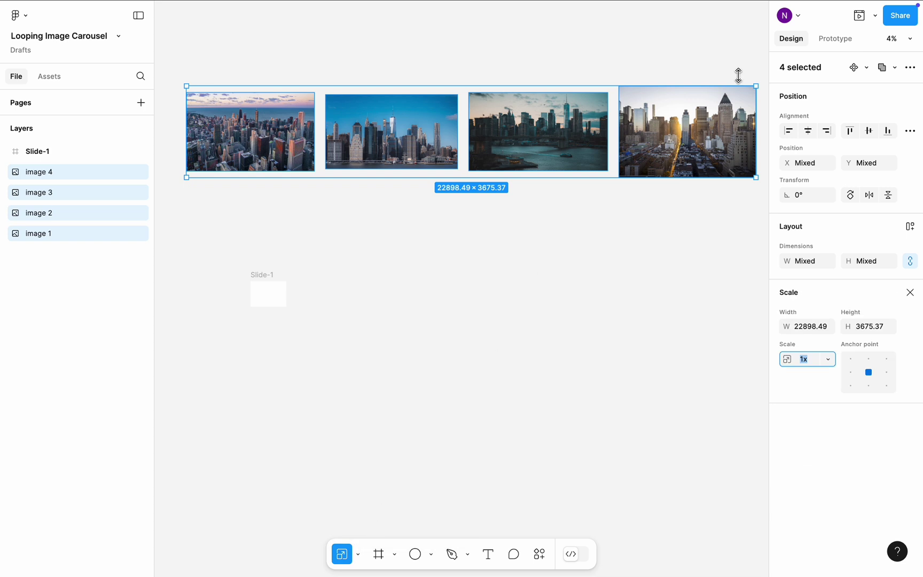
- Scale the image row down in several drags to about 3931 wide overall
drag(753, 83, 484, 128)
scroll(393, 150, left, 5)
ctrl+scroll(393, 149, up, 5)
scroll(619, 242, up, 5)
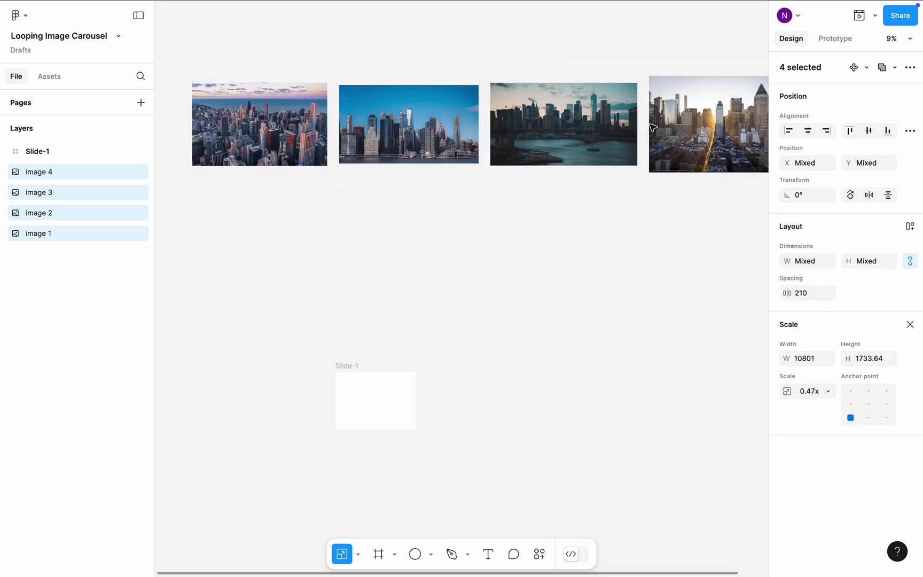
drag(770, 200, 495, 295)
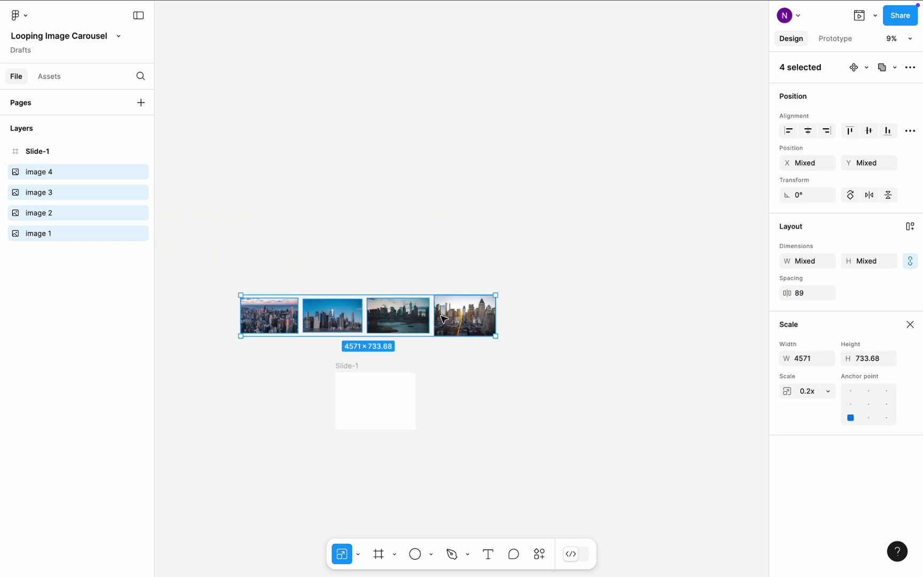
ctrl+scroll(347, 357, up, 5)
scroll(431, 321, down, 2)
scroll(431, 321, left, 3)
drag(666, 215, 625, 278)
click(532, 203)
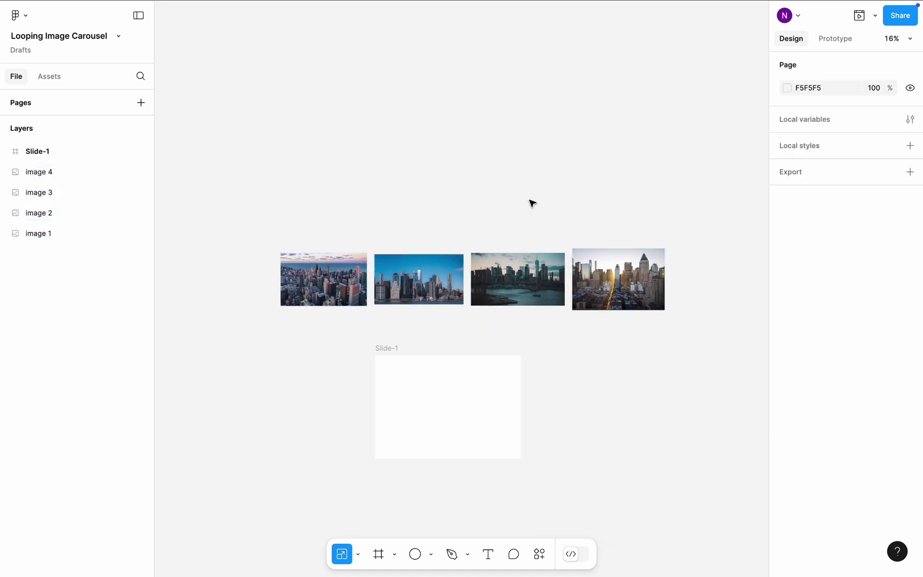
- Create a 700×500 frame above the city images and name it 1
click(379, 555)
click(329, 171)
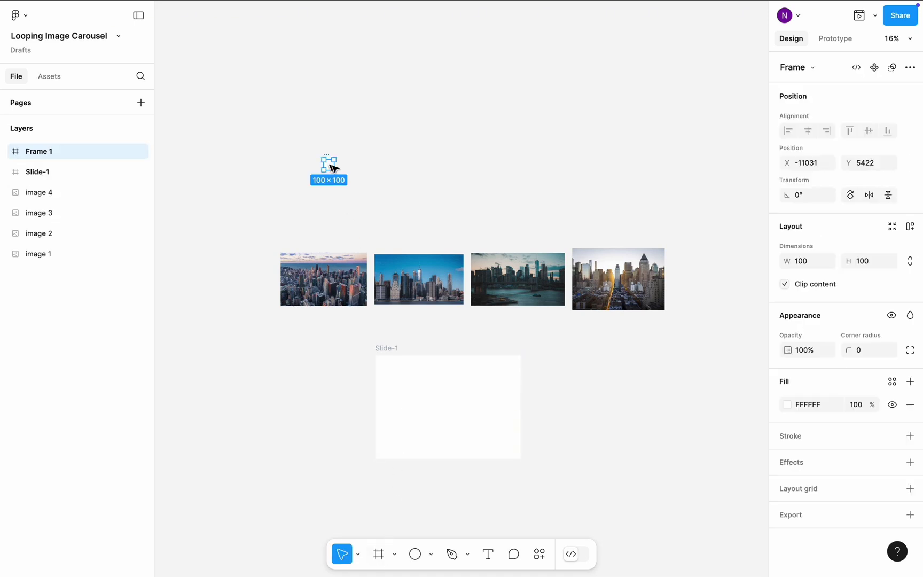
click(808, 261)
text(7)
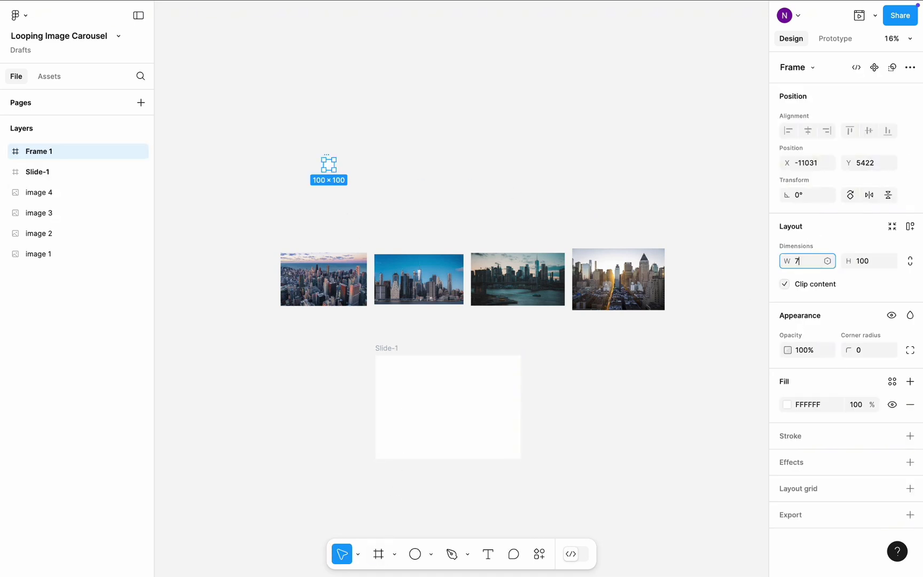
key(Tab)
key(Return)
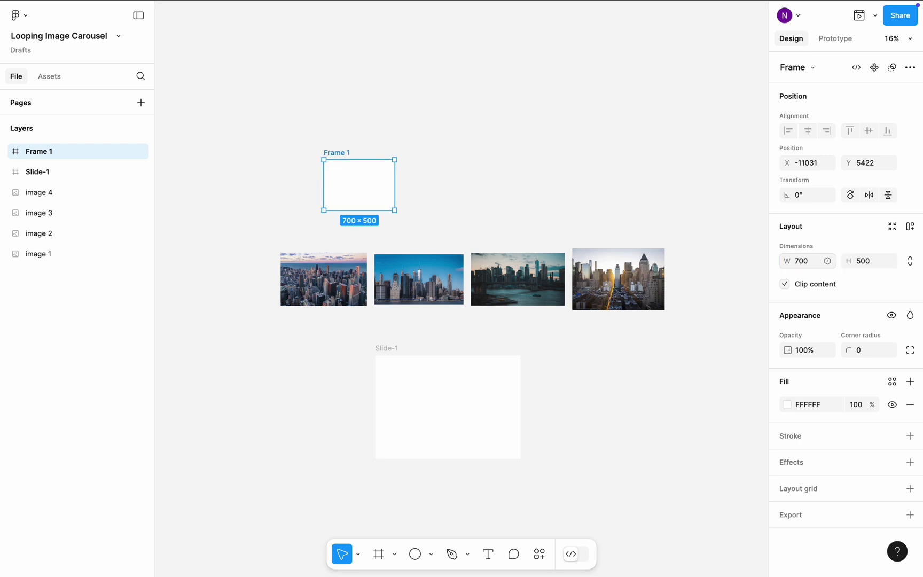
click(482, 194)
click(386, 162)
double_click(346, 152)
text(1)
click(392, 130)
- Duplicate frame 1 into frames 2, 3 and 4 lined up in a row
click(369, 185)
key(ctrl+d)
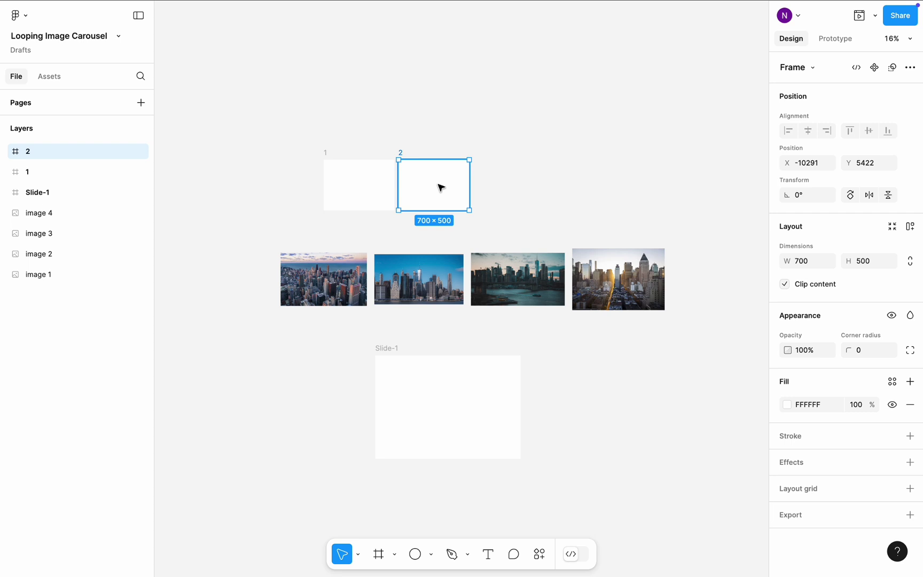
key(ctrl+d)
drag(531, 192, 559, 194)
key(ctrl+d)
drag(639, 188, 664, 188)
click(332, 267)
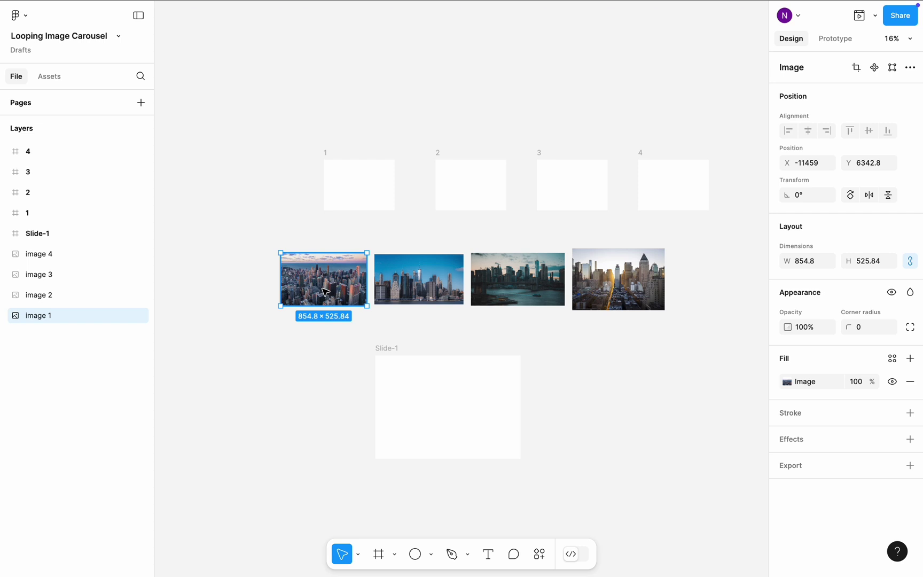
- Place image 1 inside frame 1, keeping the frame's content clipping on
drag(325, 291, 358, 197)
scroll(358, 197, up, 3)
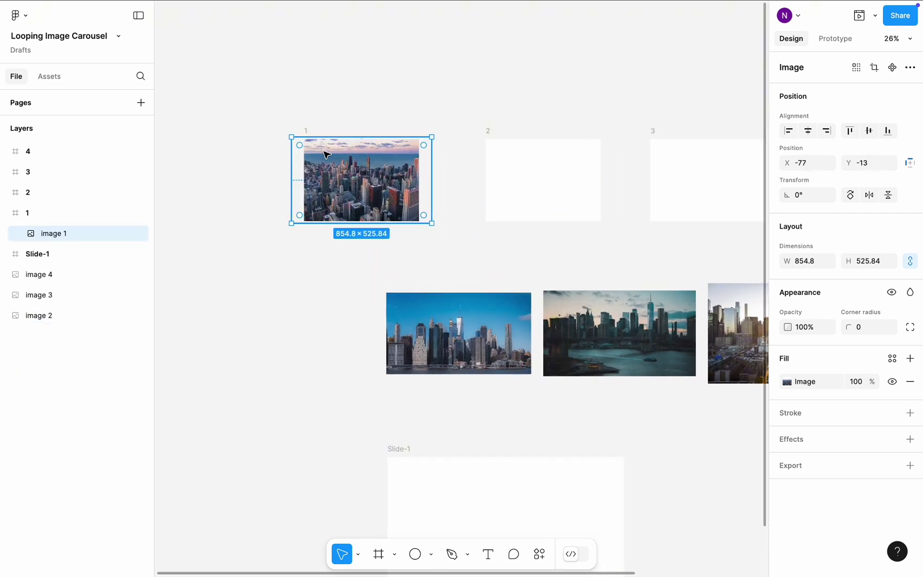
scroll(326, 155, up, 2)
click(305, 123)
click(302, 127)
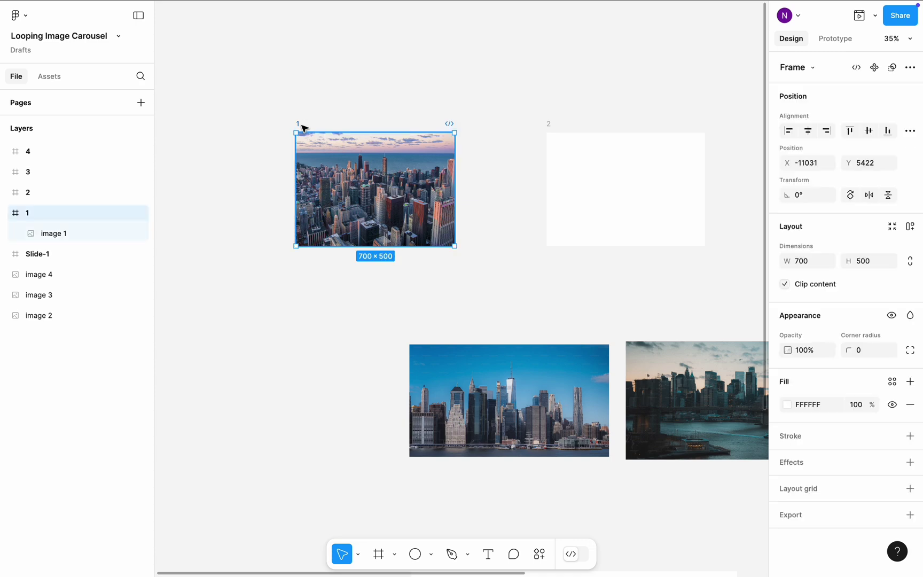
click(785, 284)
click(785, 285)
click(460, 259)
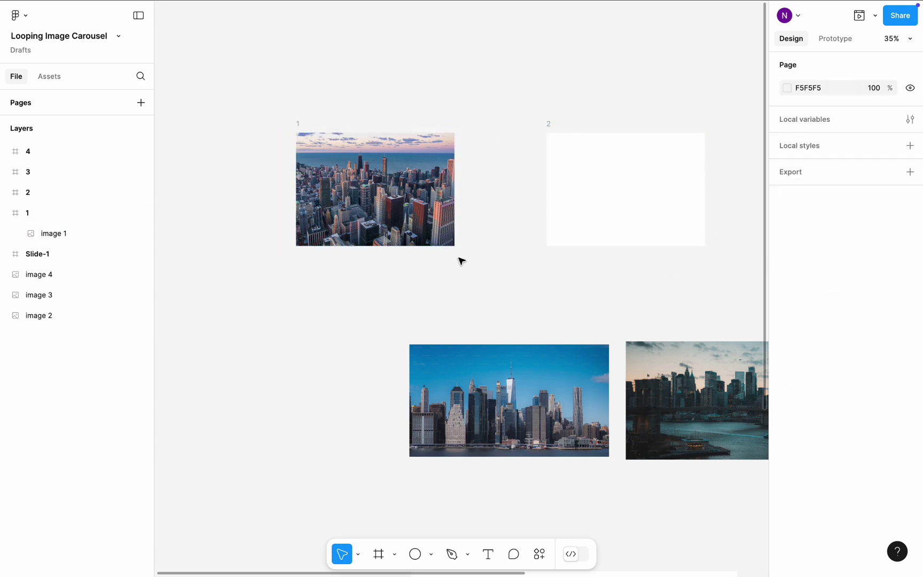
scroll(459, 259, right, 4)
scroll(459, 258, down, 1)
- Move image 2 into frame 2, scale it up to fill the frame and centre it
click(409, 380)
drag(409, 380, 524, 174)
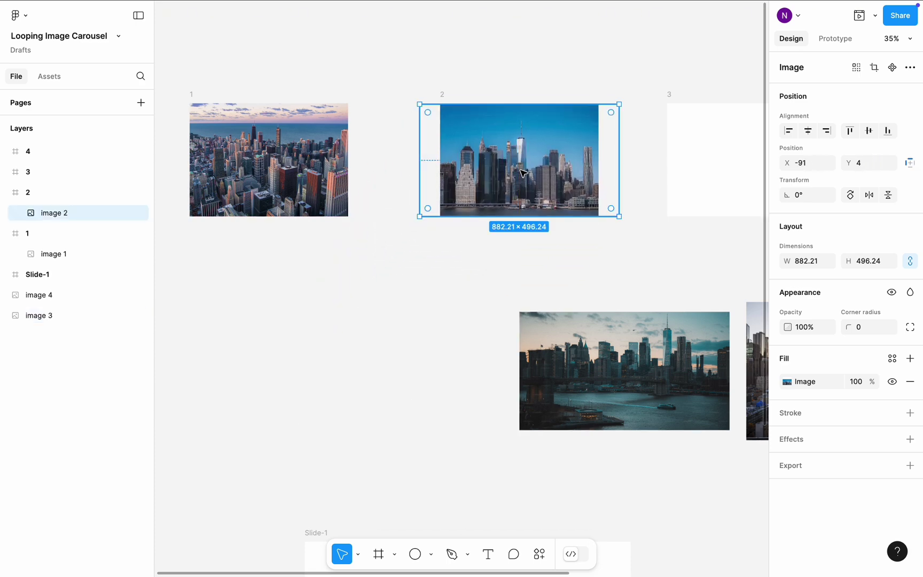
click(360, 554)
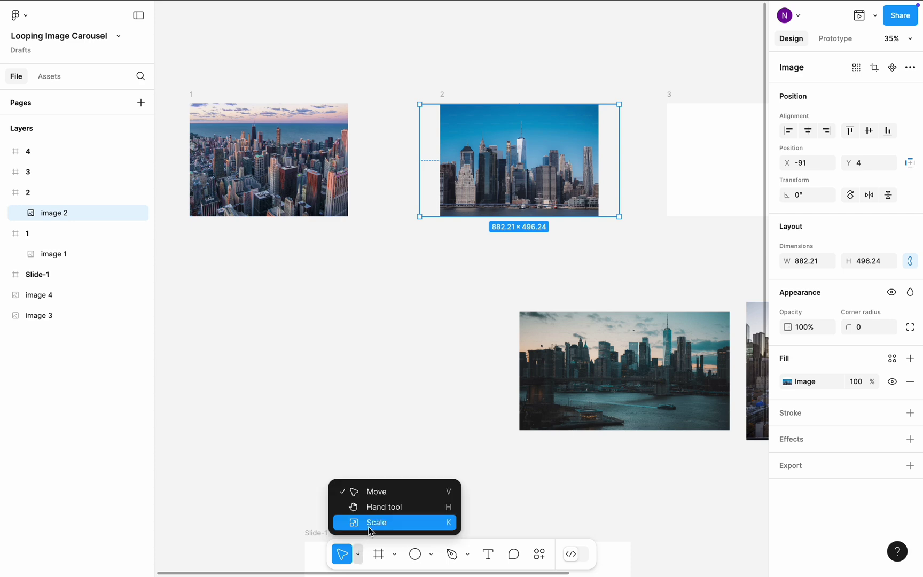
click(369, 522)
drag(419, 102, 405, 96)
click(359, 554)
click(369, 490)
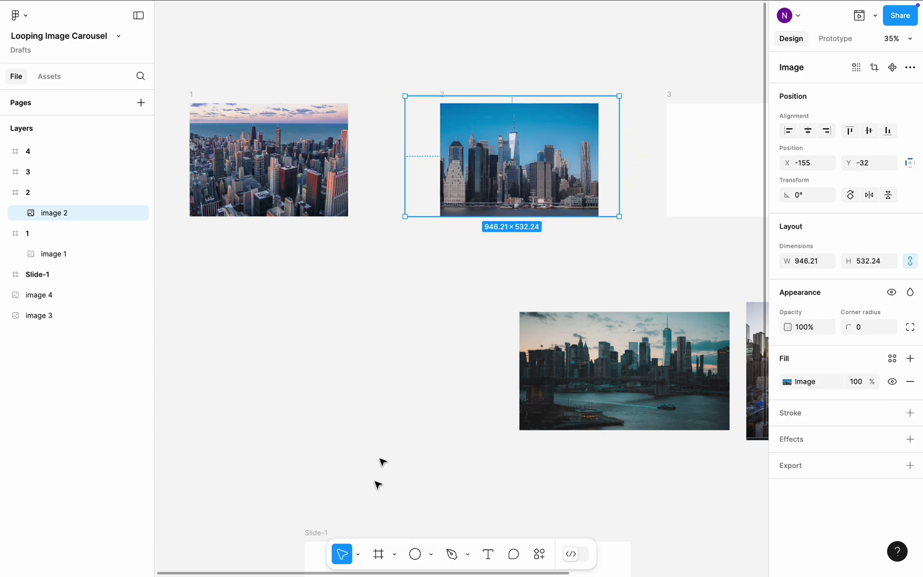
drag(483, 155, 491, 162)
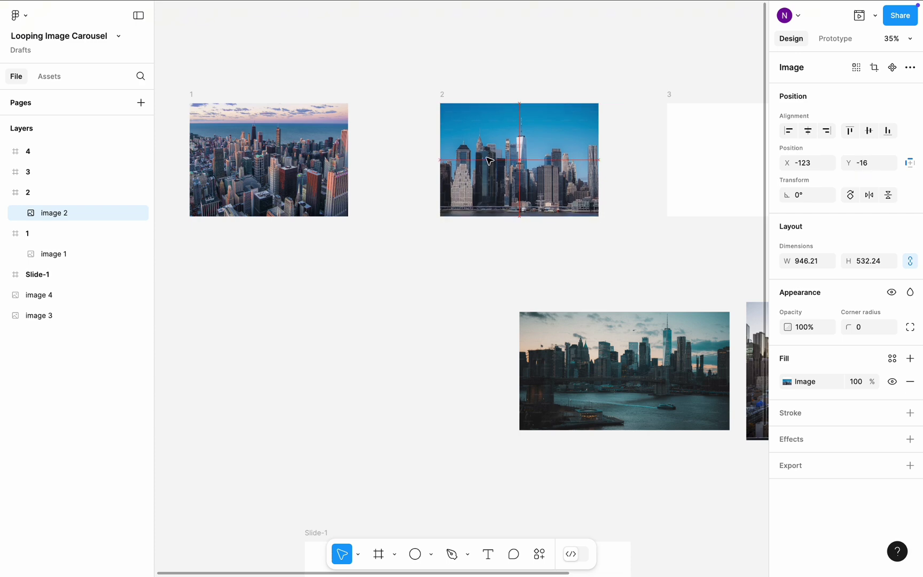
click(462, 264)
- Drop image 3 into frame 3 and image 4 into frame 4
scroll(462, 266, right, 3)
scroll(462, 266, right, 3)
click(431, 374)
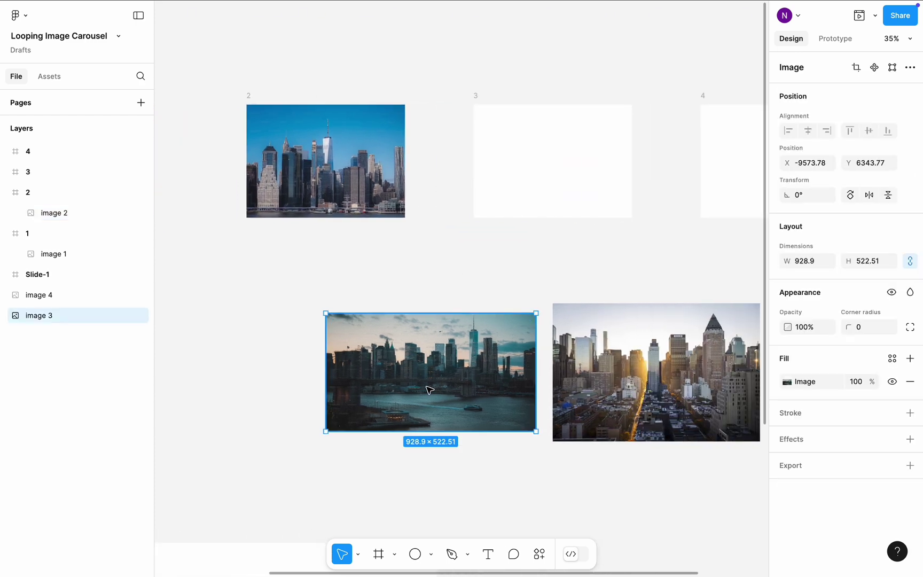
drag(430, 385, 551, 179)
click(501, 300)
scroll(498, 299, right, 5)
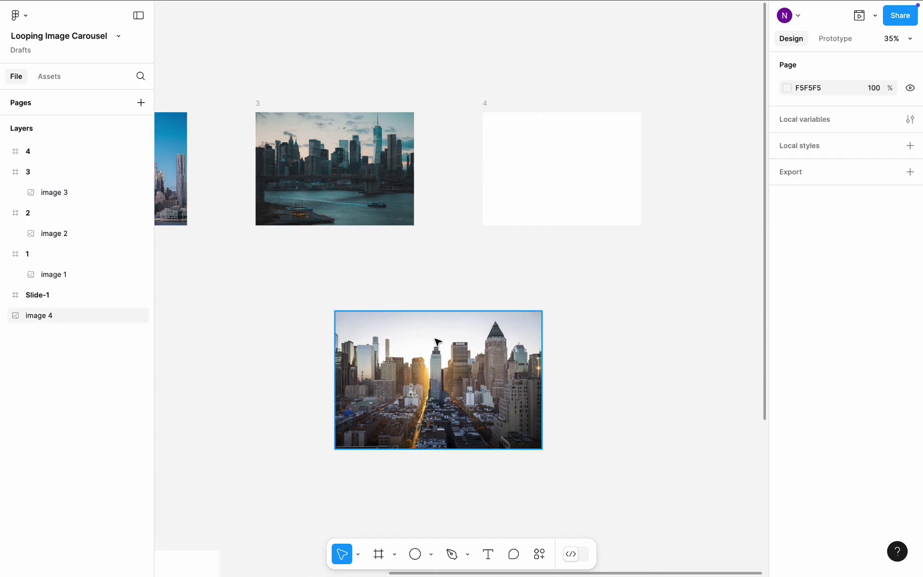
click(431, 390)
drag(430, 390, 550, 195)
click(494, 309)
scroll(494, 309, down, 5)
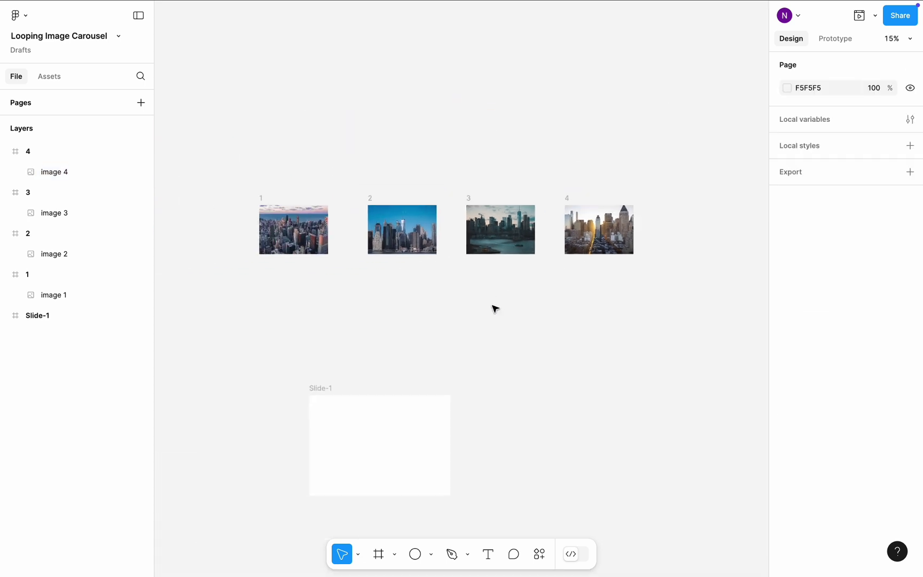
- Duplicate frames 1 and 2 as frames 5 and 6 at the end of the row
drag(231, 178, 350, 276)
key(super+d)
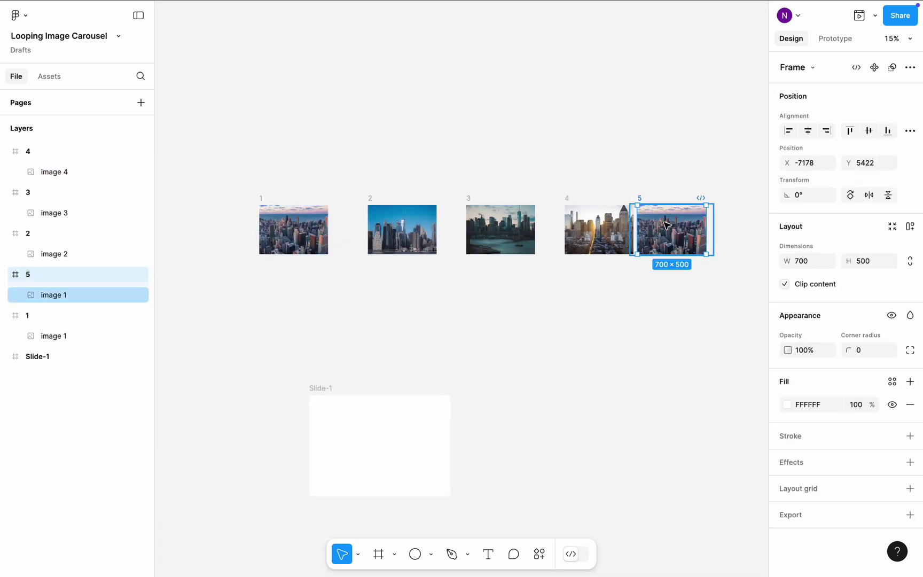
drag(663, 225, 678, 226)
click(377, 205)
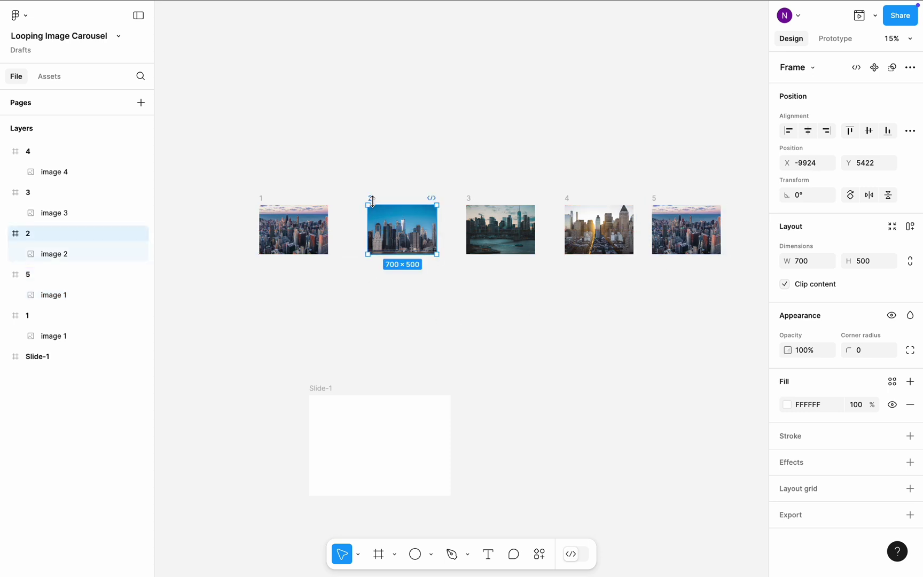
key(super+d)
scroll(577, 303, right, 4)
scroll(577, 303, down, 2)
drag(631, 167, 646, 167)
click(377, 115)
scroll(369, 117, down, 3)
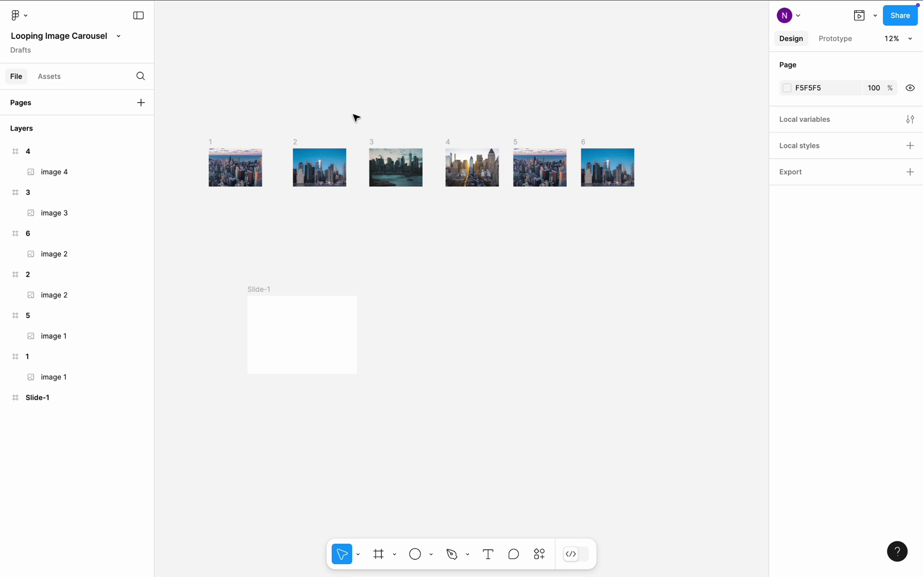
- Distribute all six frames horizontally, align their vertical centres, and set spacing to 64
drag(193, 105, 670, 263)
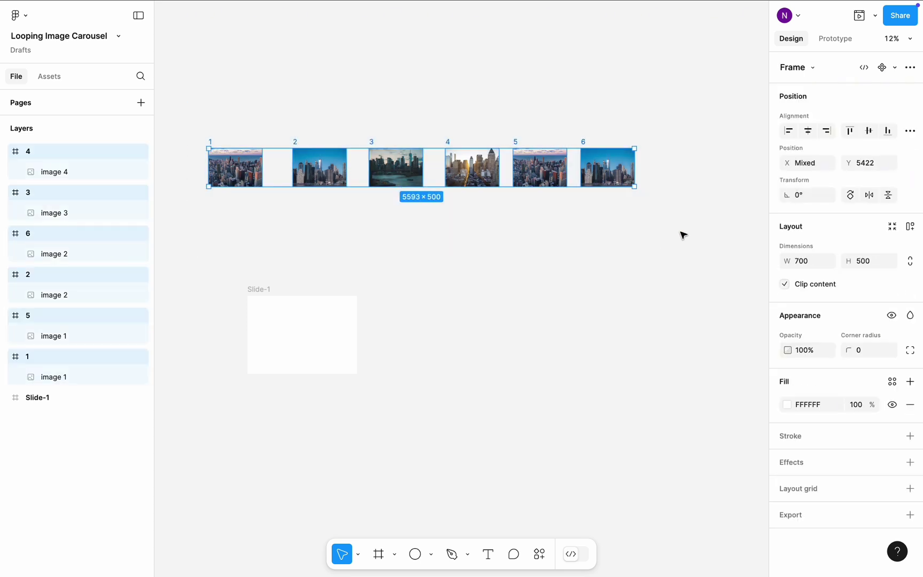
click(910, 132)
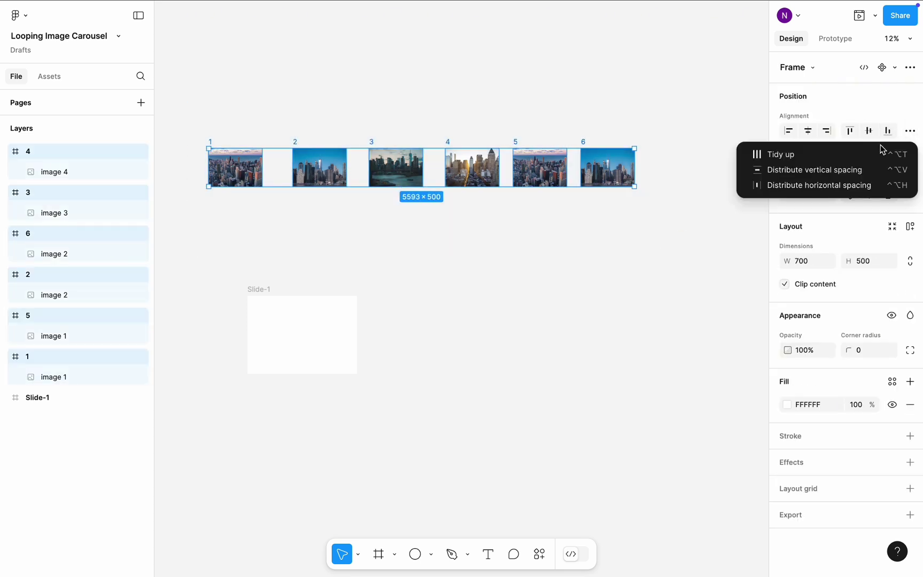
click(838, 185)
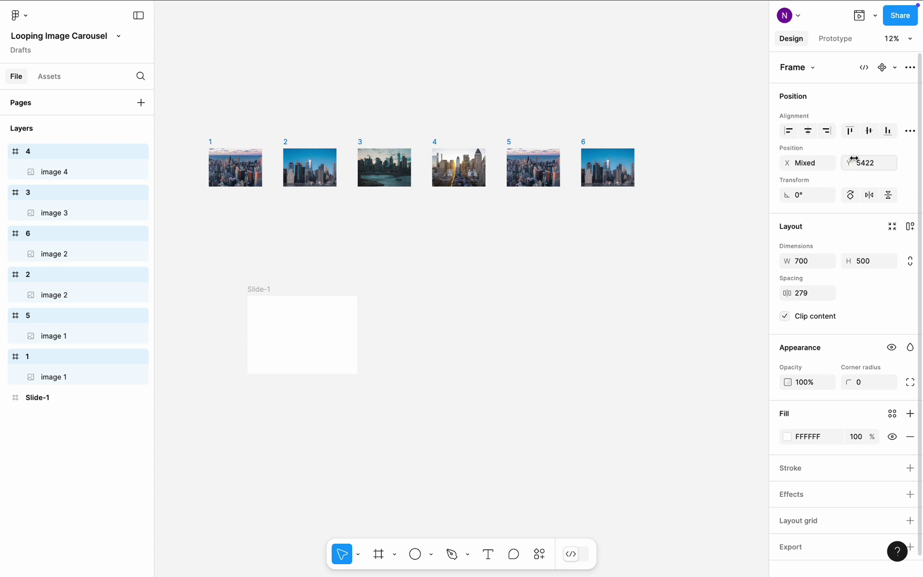
click(869, 136)
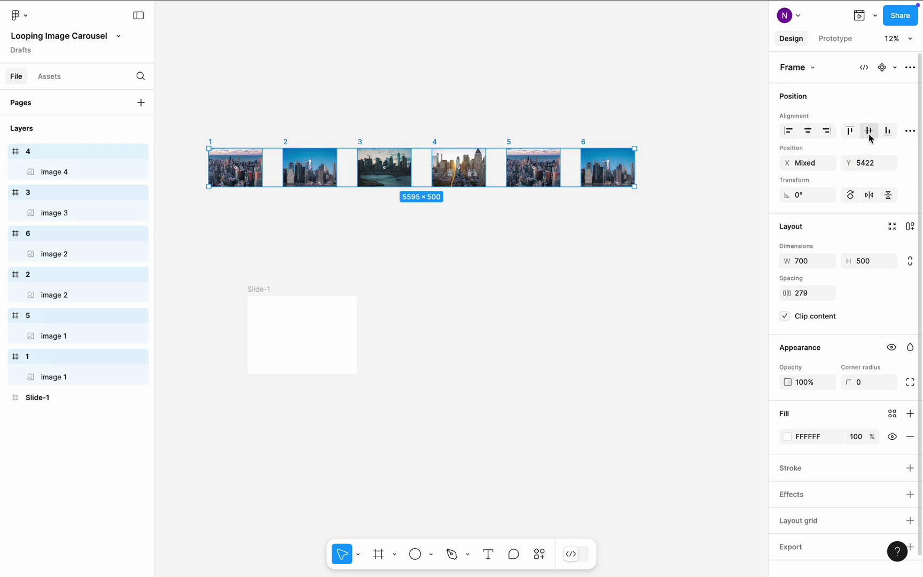
click(808, 297)
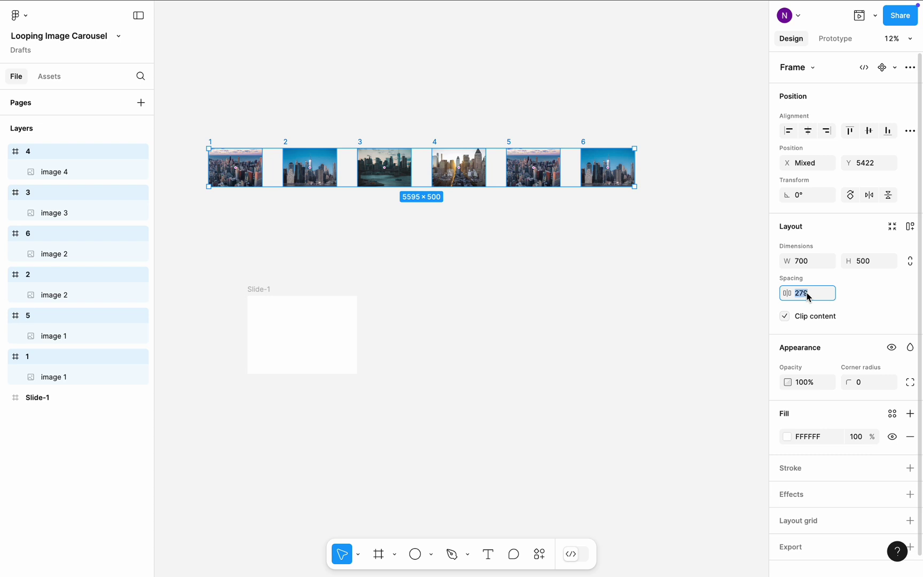
key(Return)
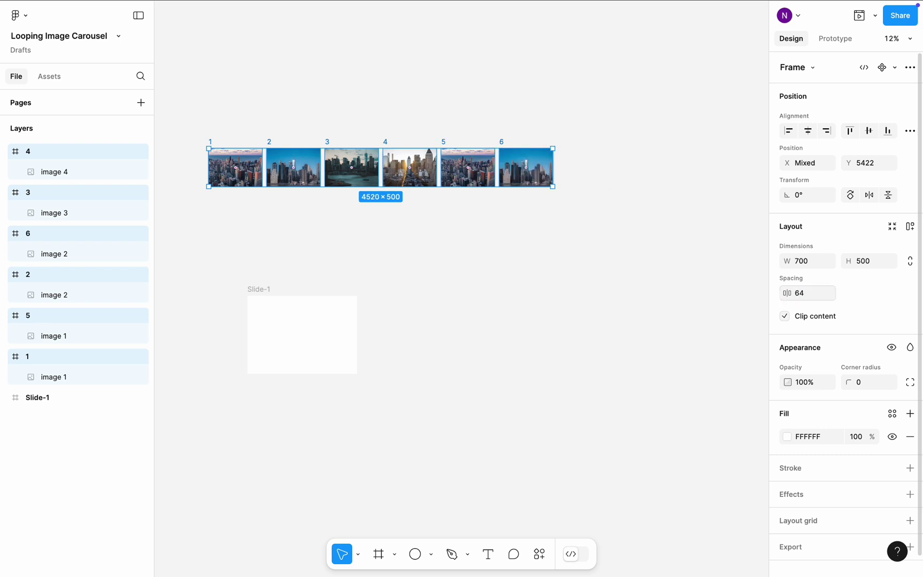
- Group the six image frames and name the group Gallery
right_click(280, 181)
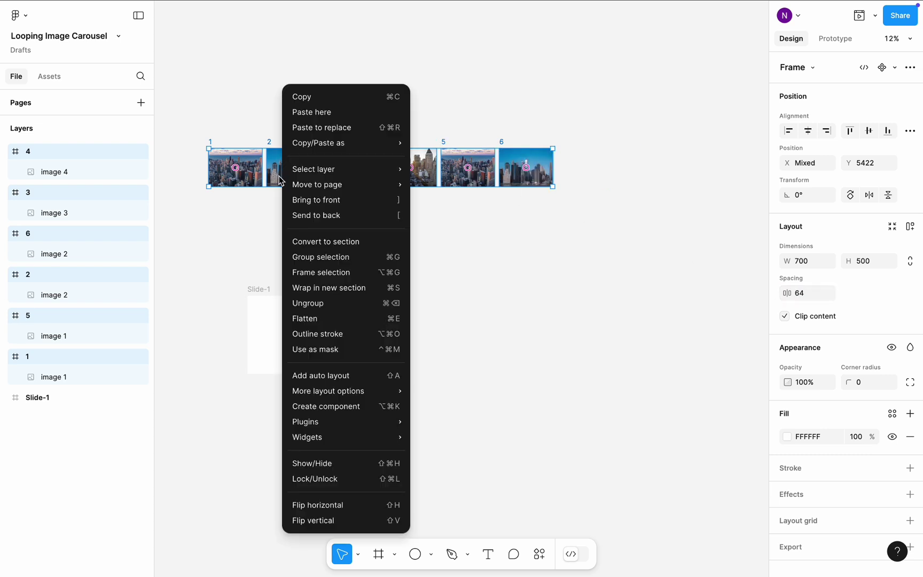
click(319, 257)
double_click(55, 152)
text(Gallery)
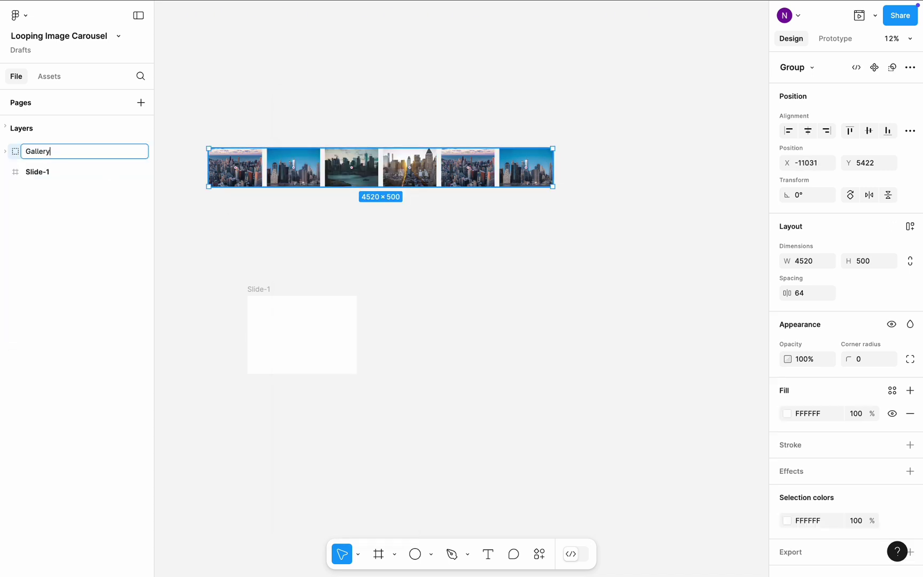
click(255, 212)
- Move the Gallery group into Slide-1 at X 0, Y 262
ctrl+scroll(255, 213, up, 5)
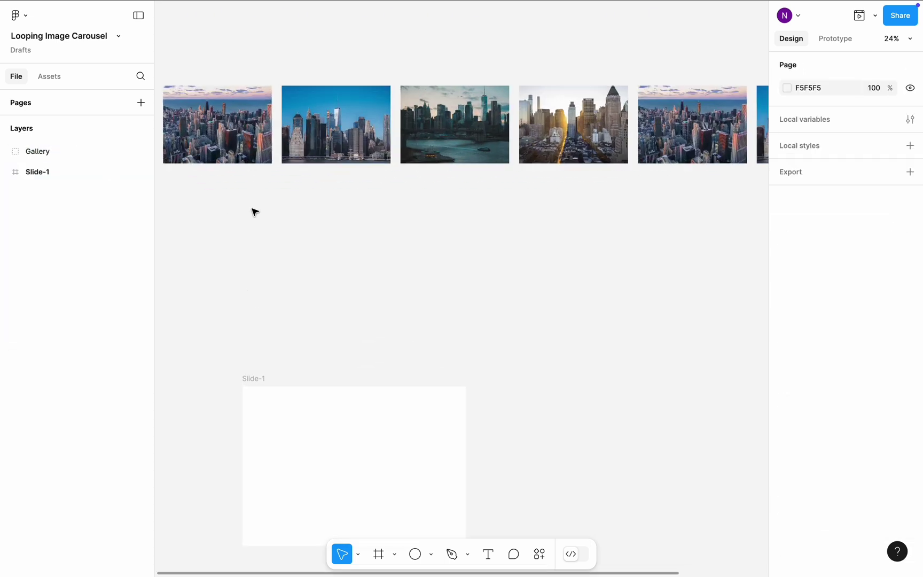
ctrl+scroll(254, 211, down, 3)
click(238, 102)
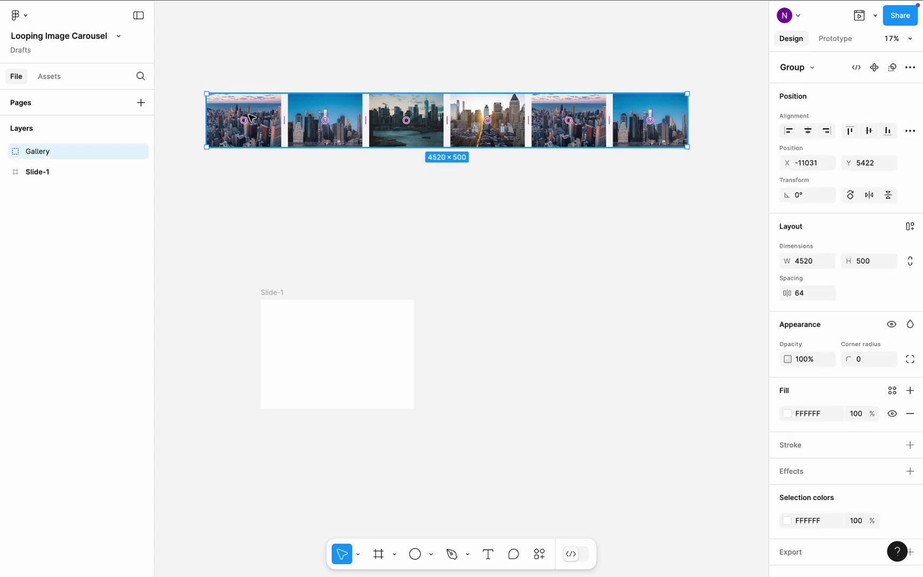
drag(259, 110, 312, 343)
ctrl+scroll(312, 342, up, 10)
ctrl+scroll(354, 291, down, 3)
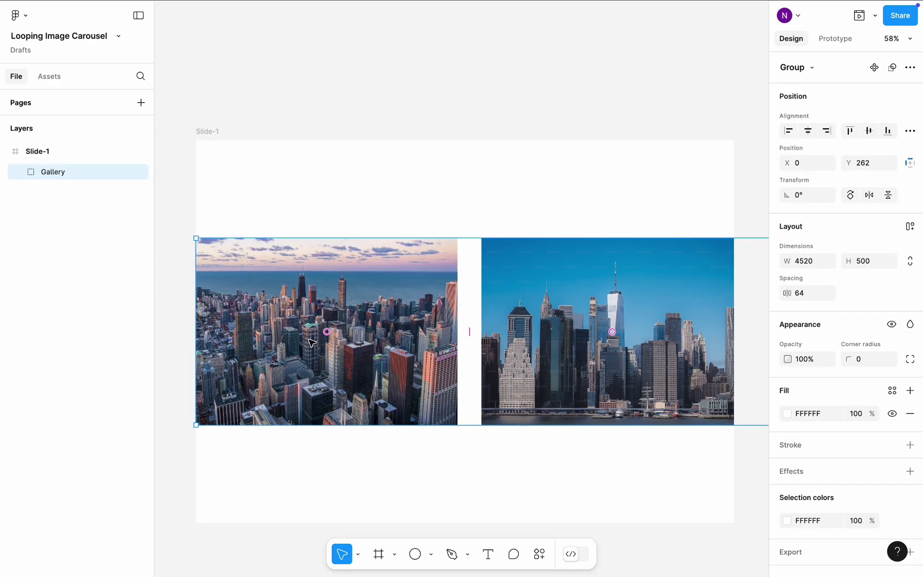
drag(354, 291, 356, 291)
ctrl+scroll(355, 291, down, 3)
click(226, 265)
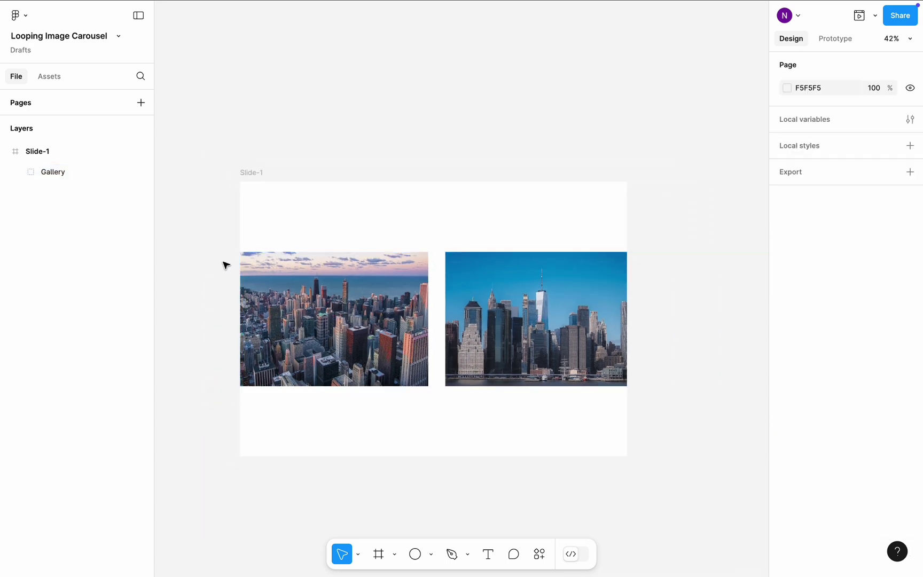
ctrl+scroll(226, 265, down, 2)
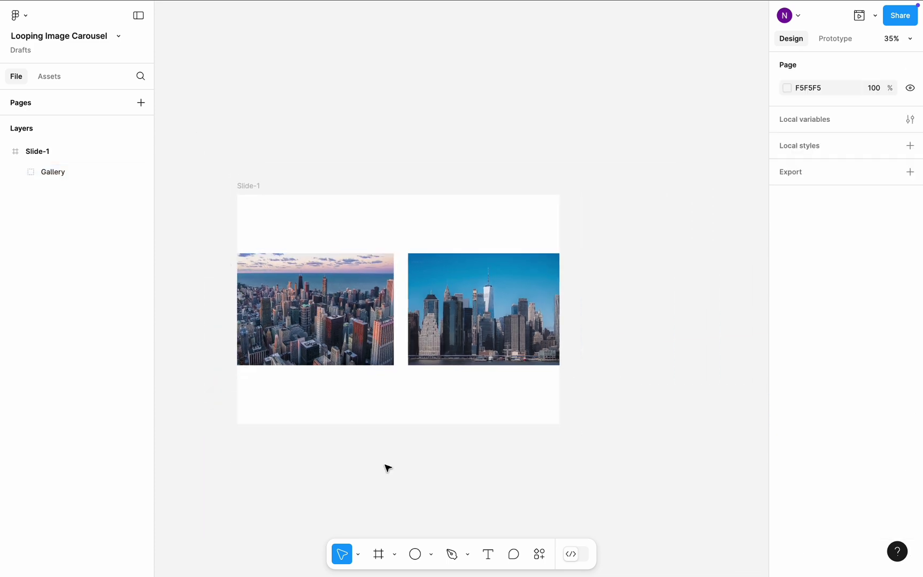
- Draw a 350-tall ellipse at Slide-1's top and duplicate it to the bottom edge
click(420, 559)
drag(216, 206, 575, 298)
drag(471, 266, 470, 259)
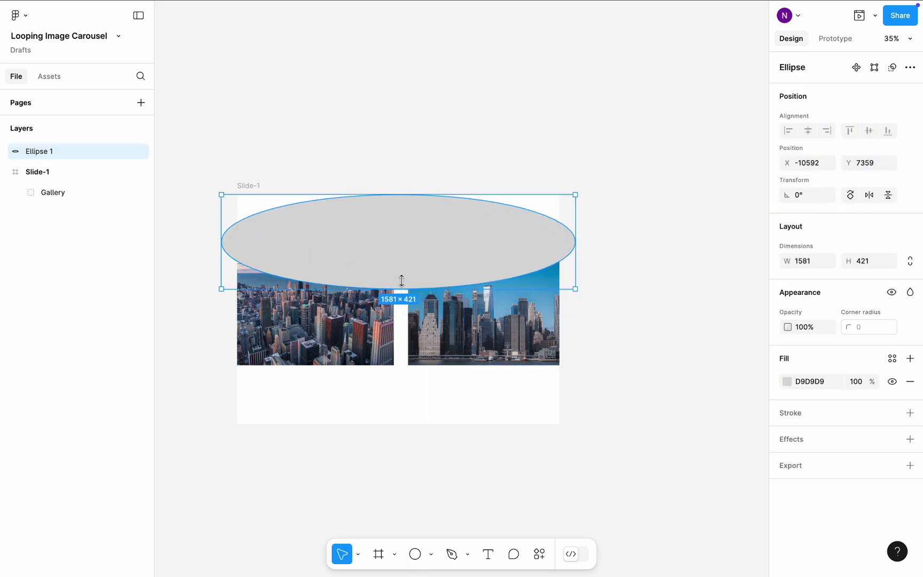
drag(401, 280, 402, 272)
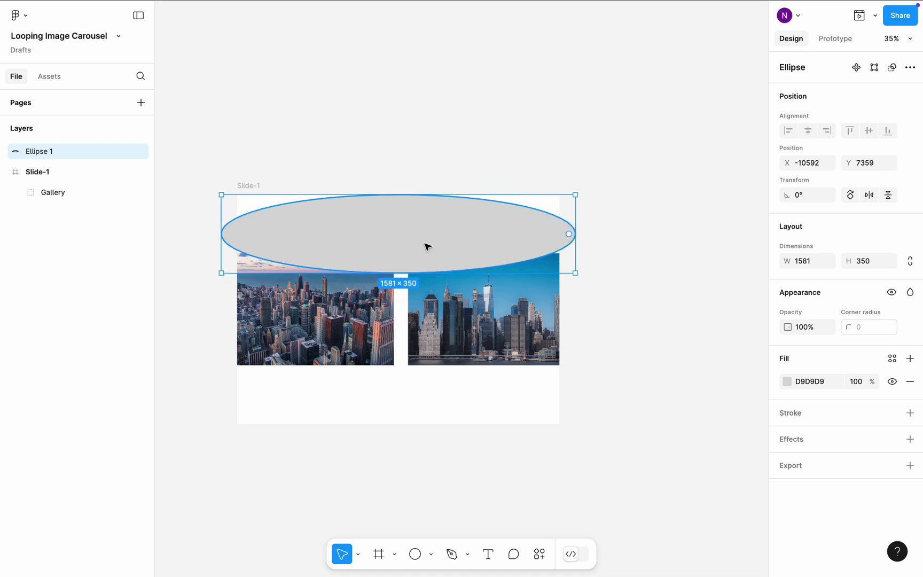
key(ctrl+d)
drag(432, 240, 434, 378)
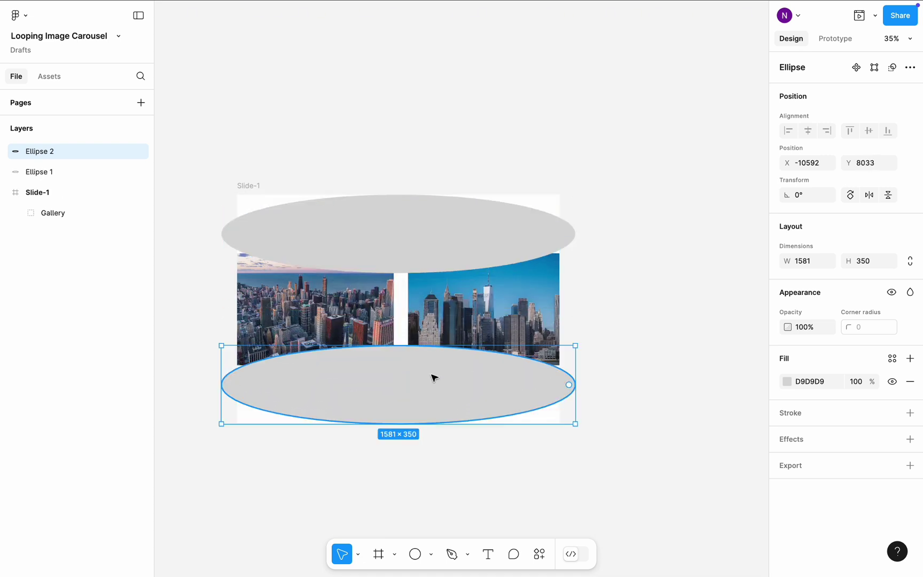
shift+click(437, 239)
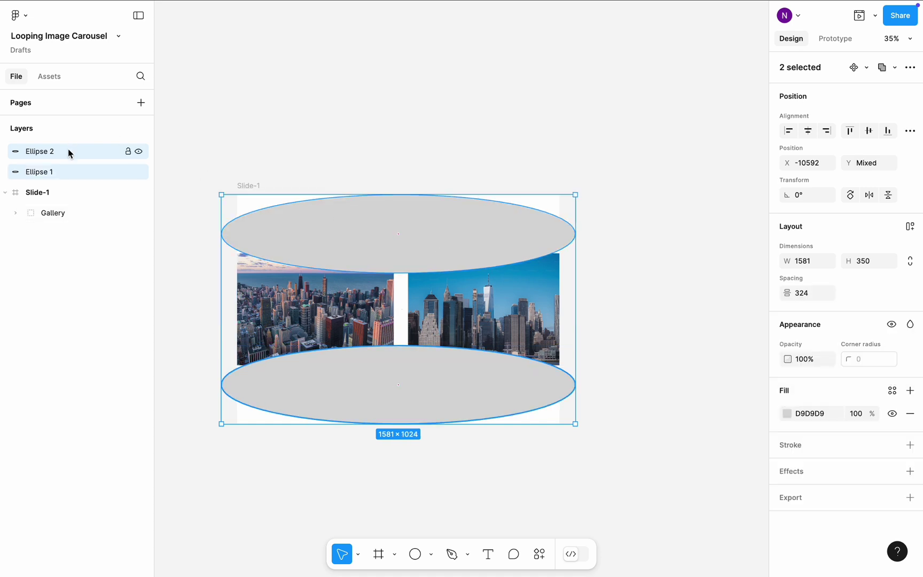
drag(67, 151, 69, 206)
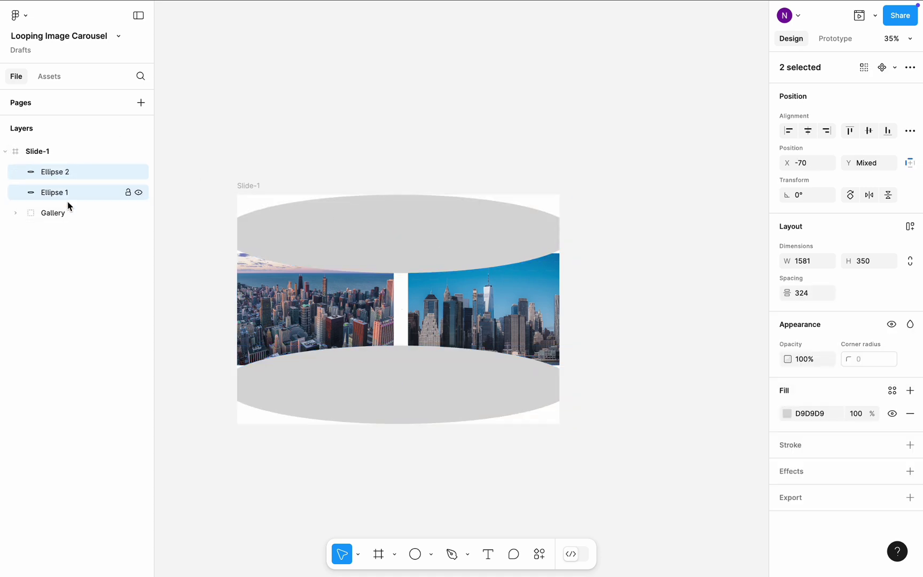
- Fill both ellipses with white
click(320, 228)
shift+click(349, 406)
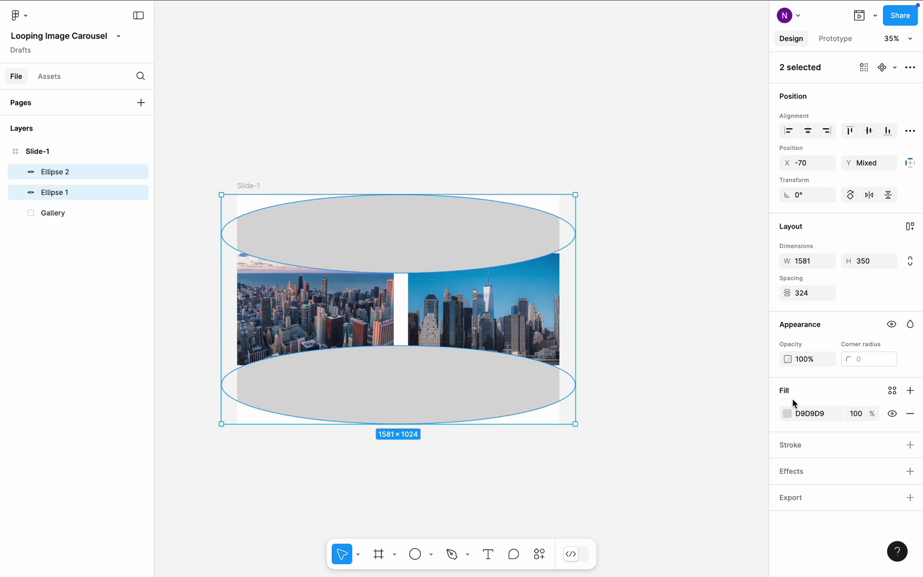
click(787, 414)
drag(668, 324, 595, 239)
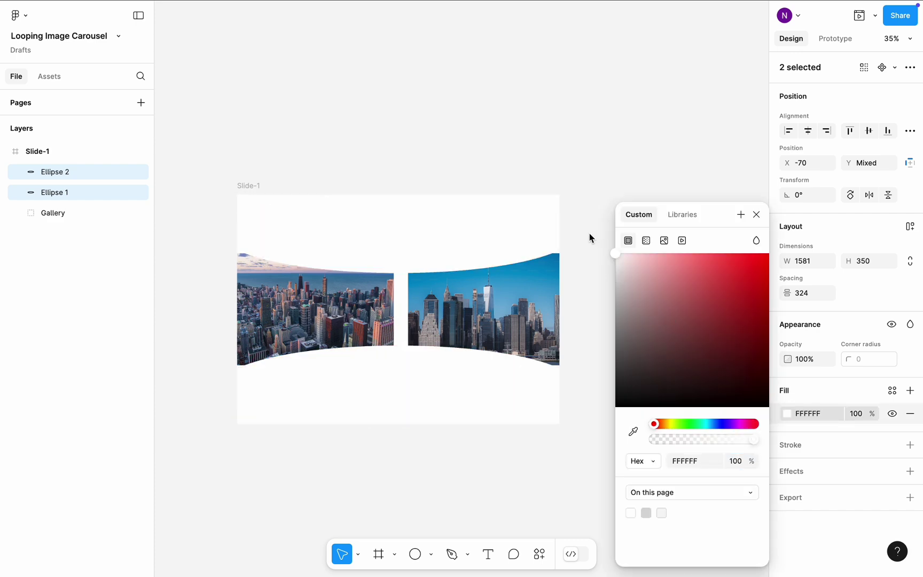
click(262, 365)
- Widen both ellipses to 1736 and recentre them over Slide-1 for curved photo edges
scroll(241, 373, up, 5)
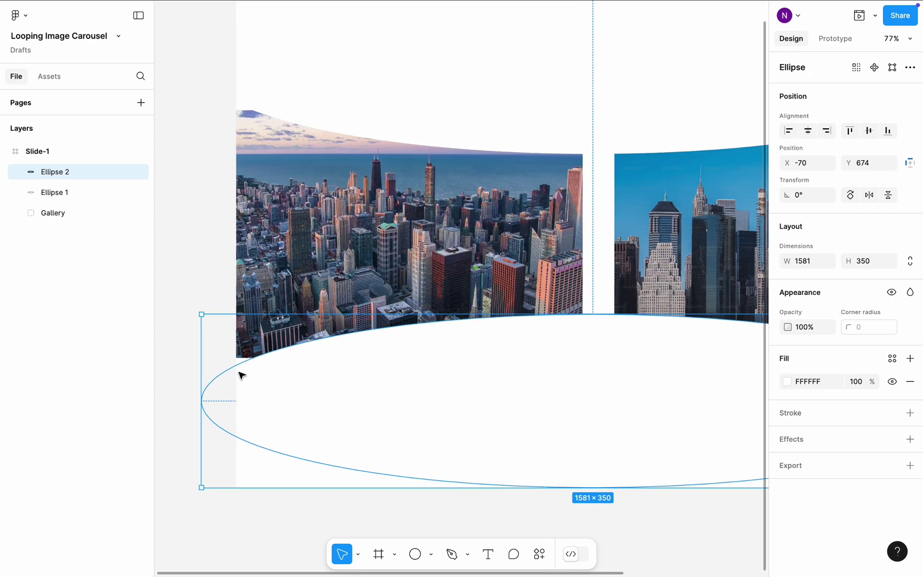
scroll(277, 107, down, 5)
shift+click(317, 94)
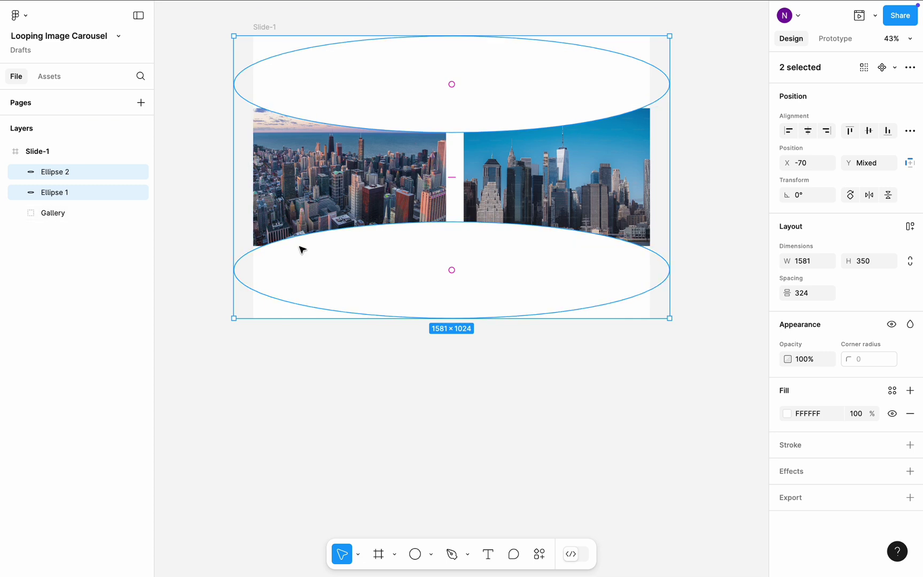
drag(233, 237, 212, 237)
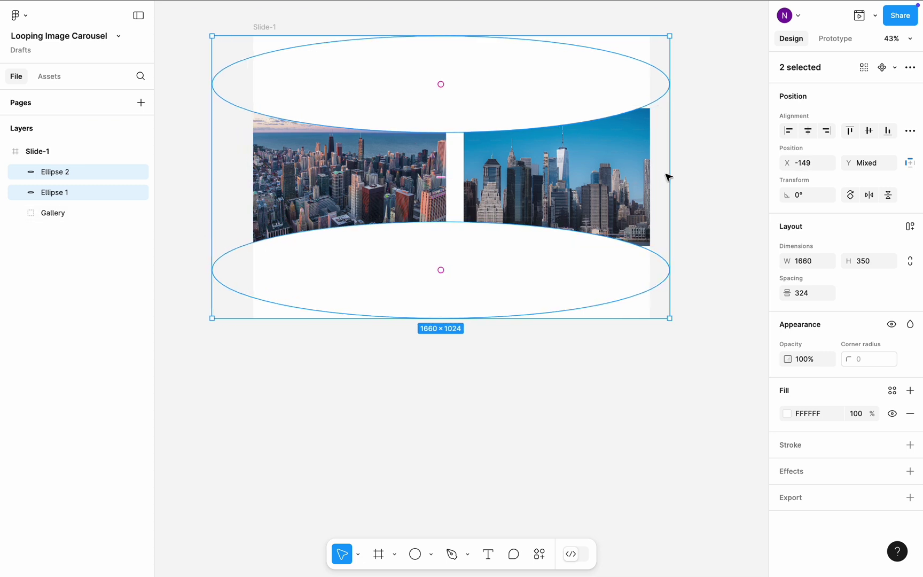
drag(668, 176, 691, 174)
drag(532, 95, 534, 96)
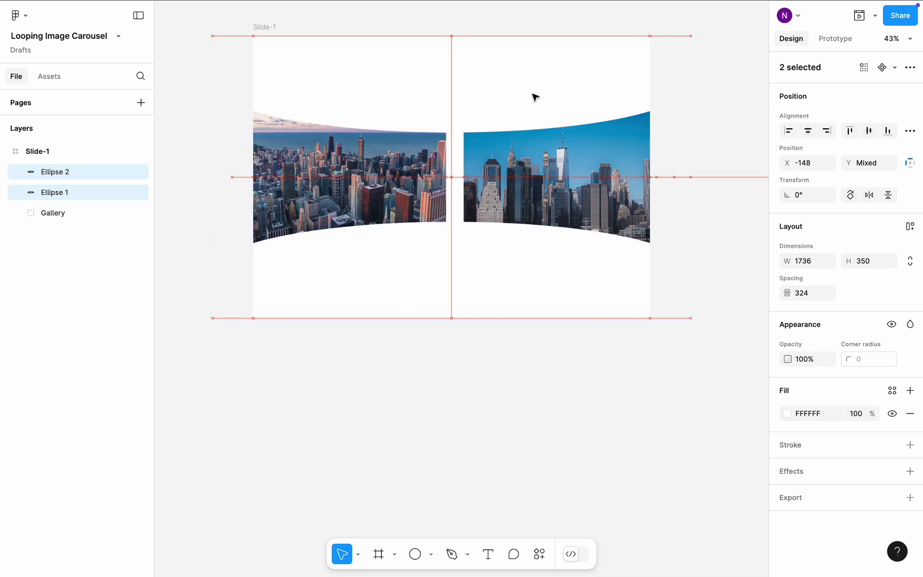
click(446, 378)
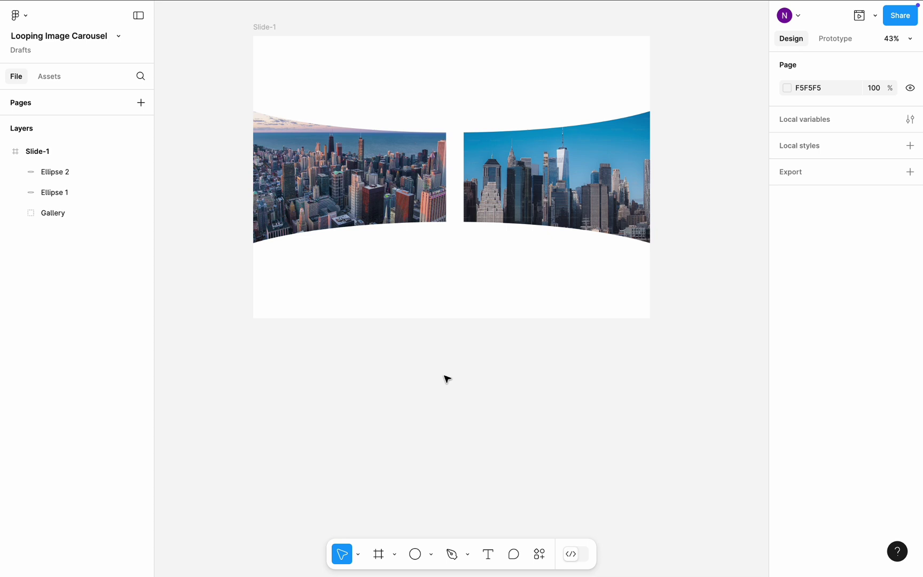
scroll(447, 378, down, 3)
scroll(447, 377, right, 3)
- Alt-drag Slide-1 twice to make two copies, placing the third slide below and right
click(255, 144)
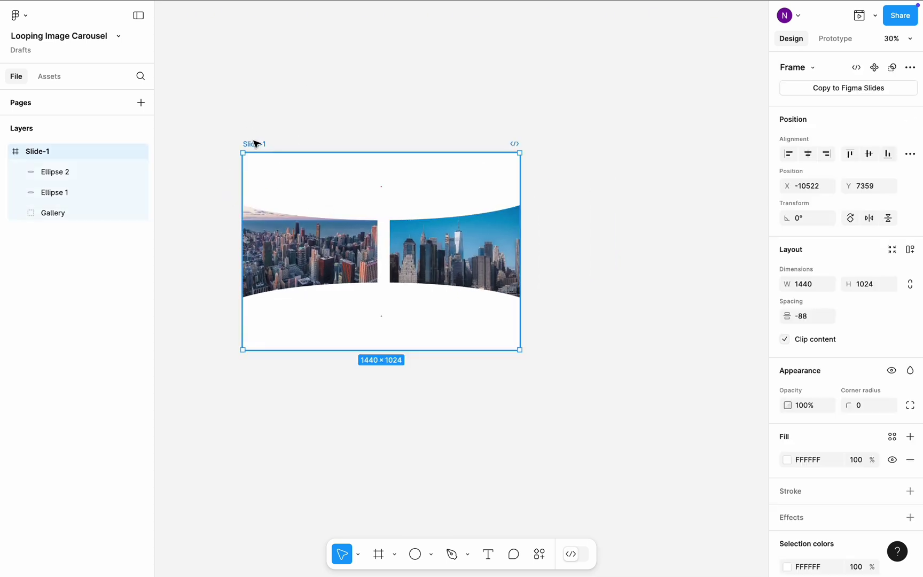
scroll(255, 143, down, 2)
drag(276, 153, 508, 368)
scroll(506, 368, down, 4)
scroll(505, 367, down, 2)
scroll(507, 358, down, 2)
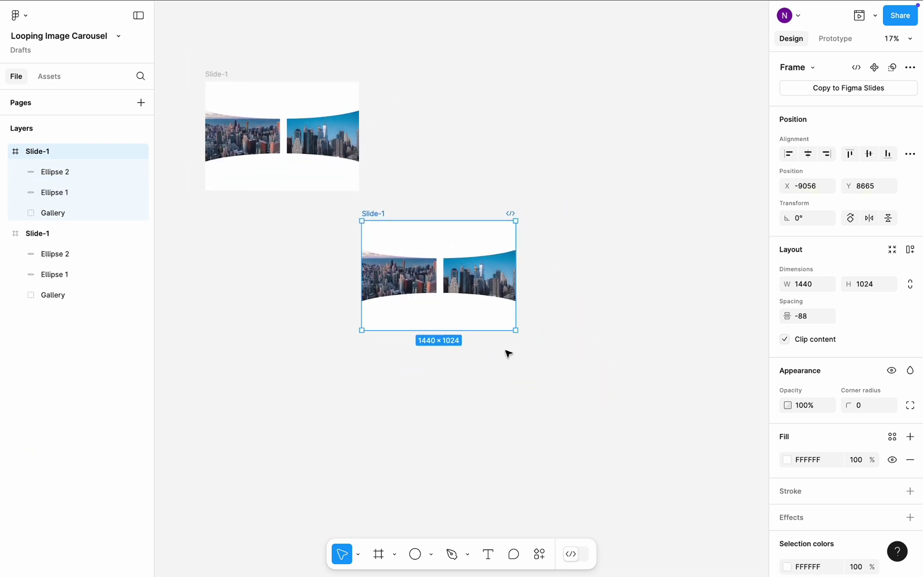
drag(510, 289, 666, 289)
drag(593, 243, 610, 412)
- Rename the two copies Slide-2 and Slide-3
double_click(373, 213)
text(Slide-2)
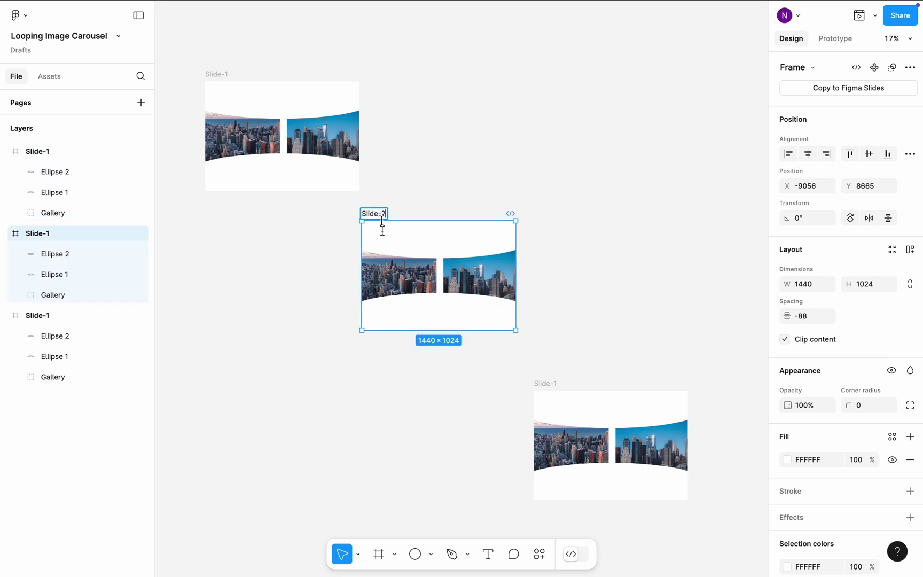
click(447, 408)
click(552, 383)
double_click(555, 383)
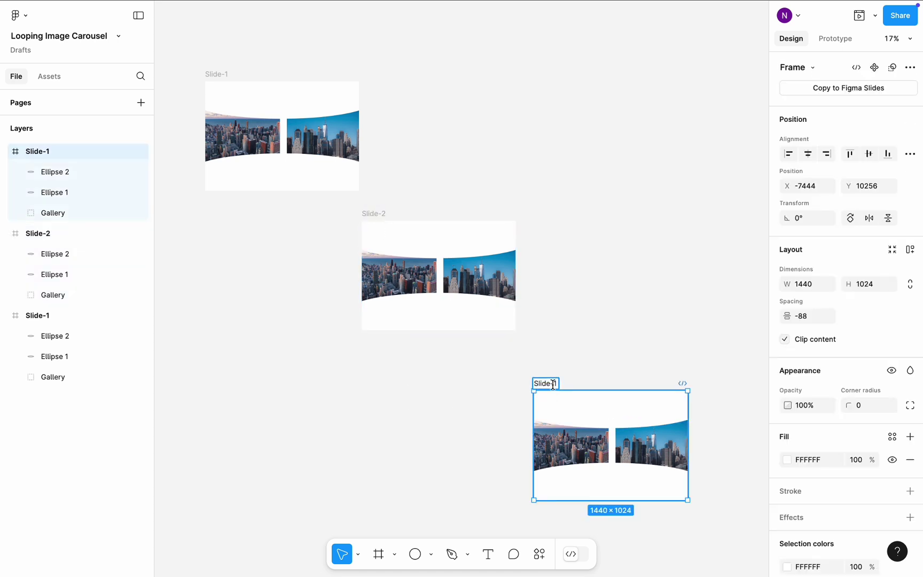
text(Slide-3)
key(Return)
- Shift Slide-2's Gallery group left until the next city photos are centred
click(411, 277)
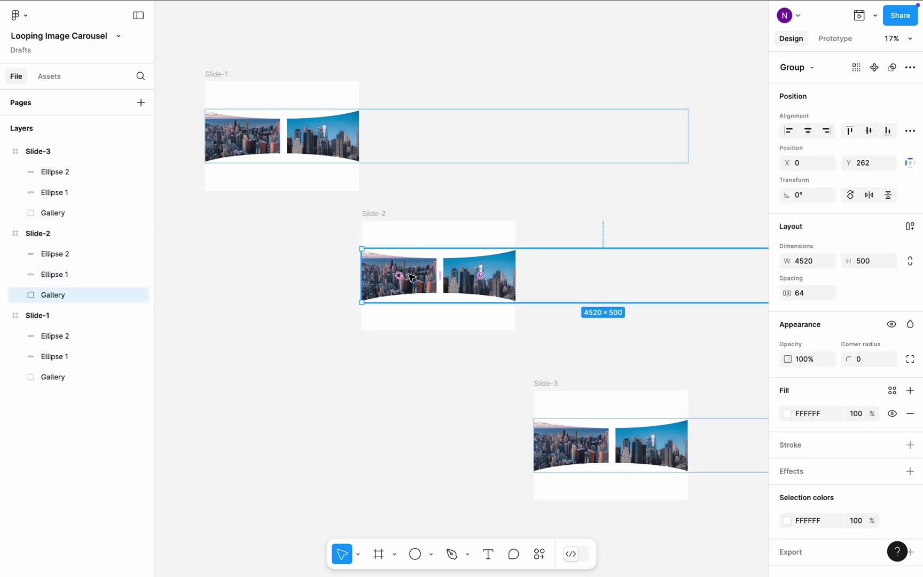
key(Left)
key(Left)
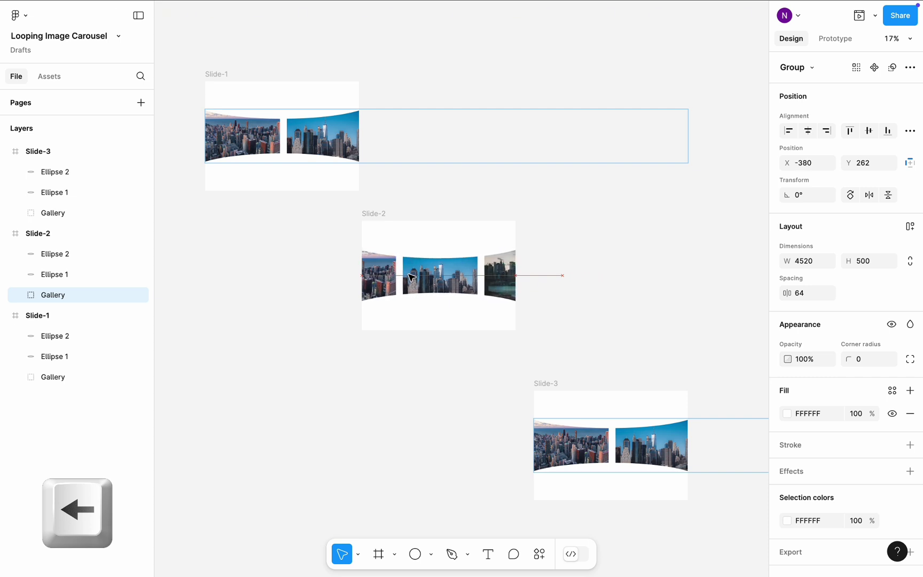
key(shift+Left)
key(shift+Left)
key(shift+Left)
key(shift+Left)
key(shift+Left)
key(shift+Left)
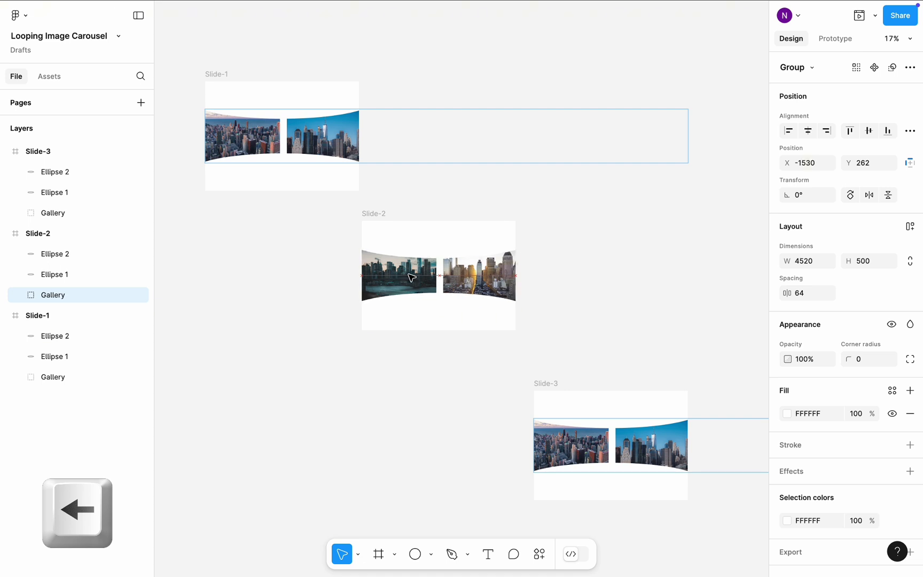
click(504, 348)
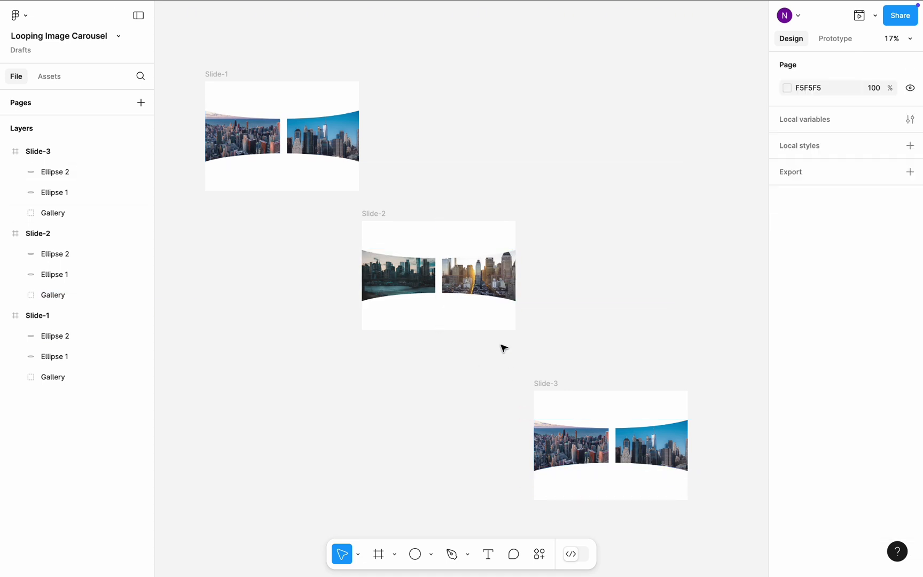
scroll(495, 255, up, 5)
click(256, 306)
double_click(523, 296)
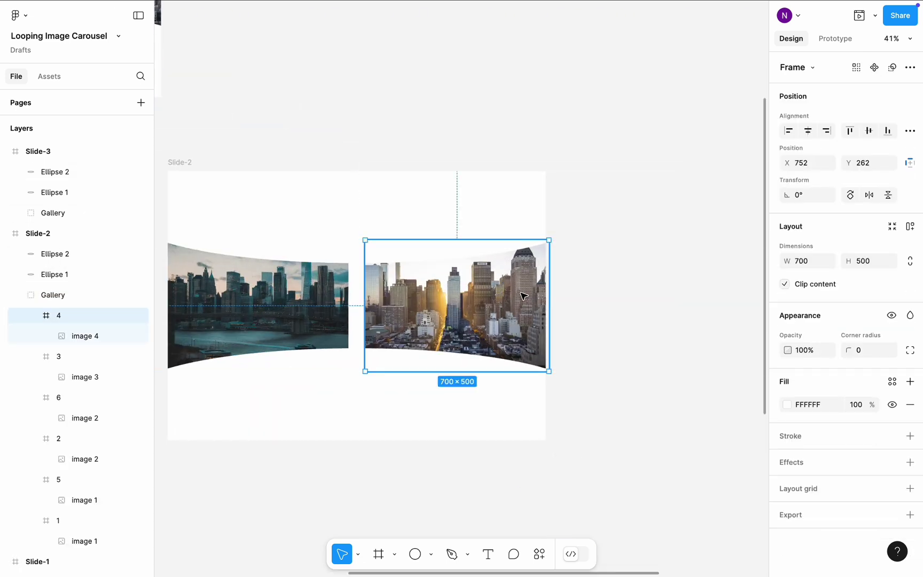
click(257, 306)
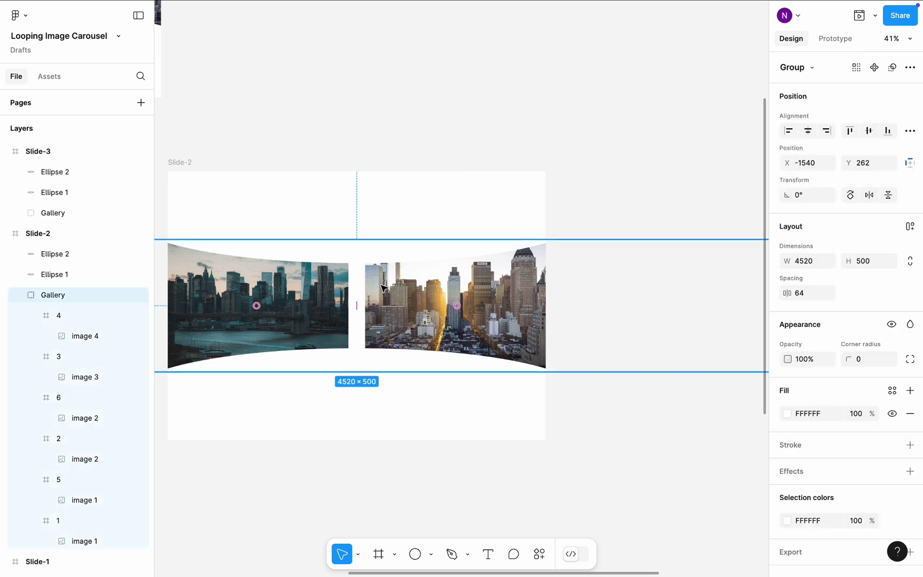
key(Left)
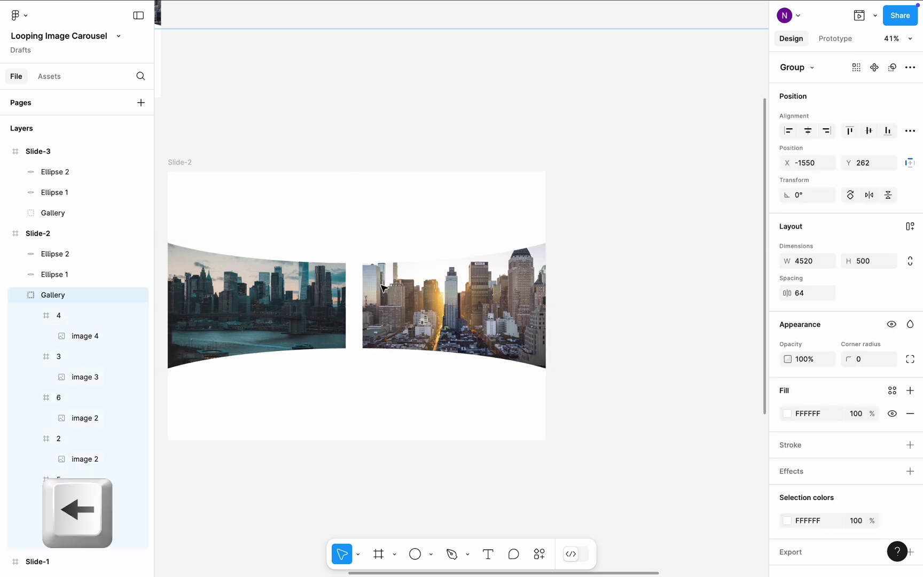
scroll(383, 288, down, 5)
click(383, 387)
- Move Slide-3's Gallery far left toward the duplicated opening pair of photos
scroll(383, 387, down, 5)
scroll(384, 387, right, 3)
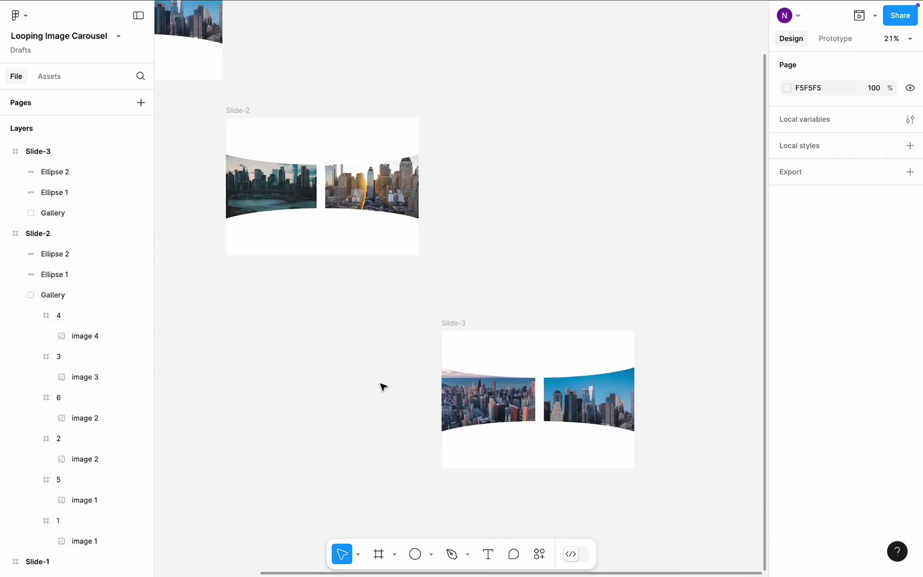
click(455, 363)
key(shift+Left)
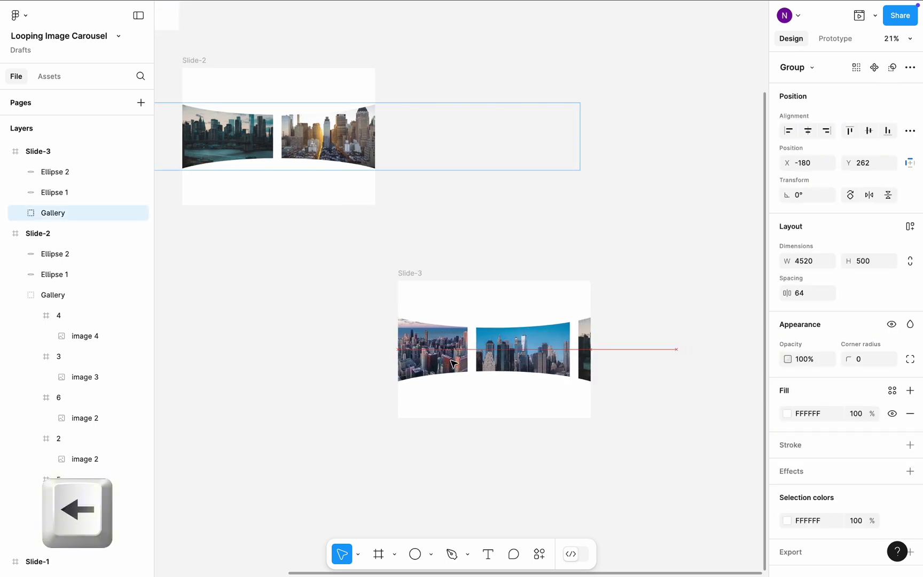
key(shift+Left)
key(shift+Left)
key(shift+Left)
key(shift+Left)
key(shift+Left)
key(shift+Left)
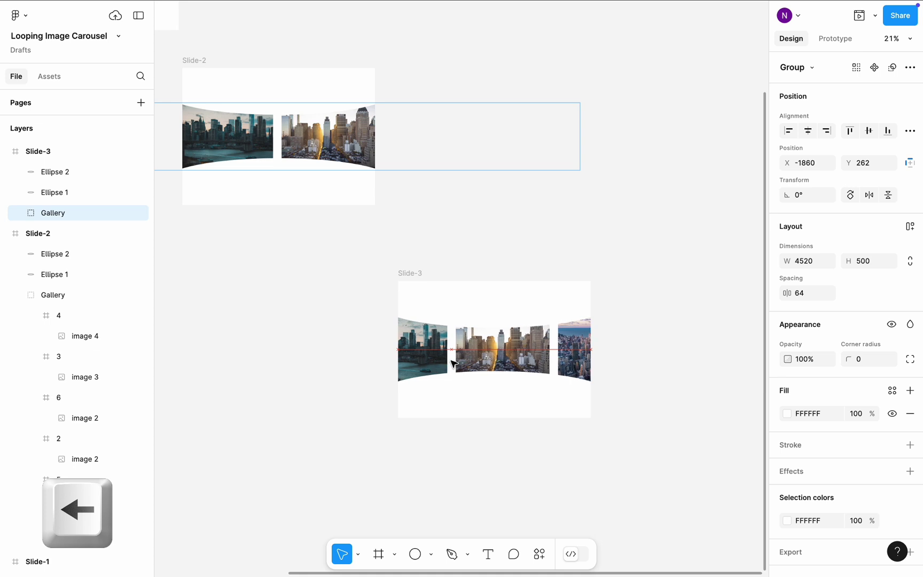
key(shift+Left)
key(shift+Left)
key(shift+Left)
key(shift+Left)
key(shift+Left)
key(shift+Left)
key(shift+Left)
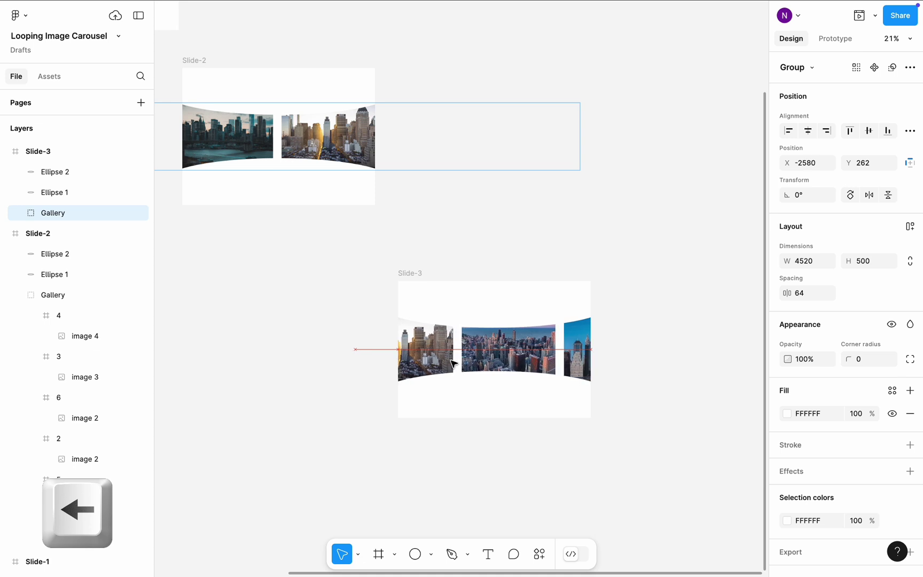
key(shift+Left)
key(shift+Left)
key(shift+Left)
key(shift+Left)
key(shift+Left)
key(shift+Left)
key(shift+Left)
key(shift+Left)
key(shift+Left)
key(shift+Left)
key(shift+Left)
key(shift+Left)
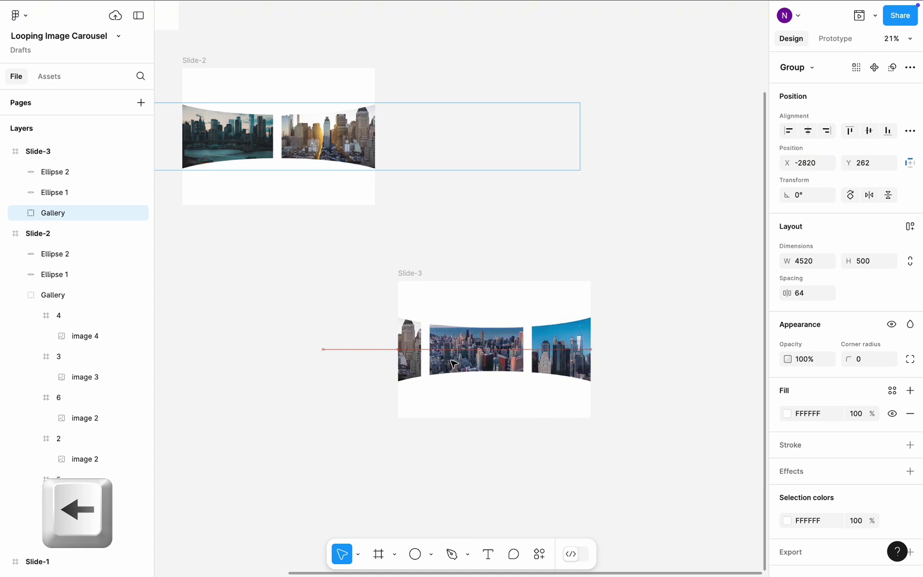
key(shift+Left)
key(shift+Left)
key(shift+Left)
key(shift+Left)
key(shift+Left)
key(shift+Left)
key(shift+Left)
key(shift+Left)
key(shift+Left)
key(shift+Left)
key(shift+Left)
key(shift+Left)
key(shift+Left)
key(shift+Left)
key(shift+Left)
key(shift+Left)
key(shift+Left)
key(shift+Left)
key(shift+Left)
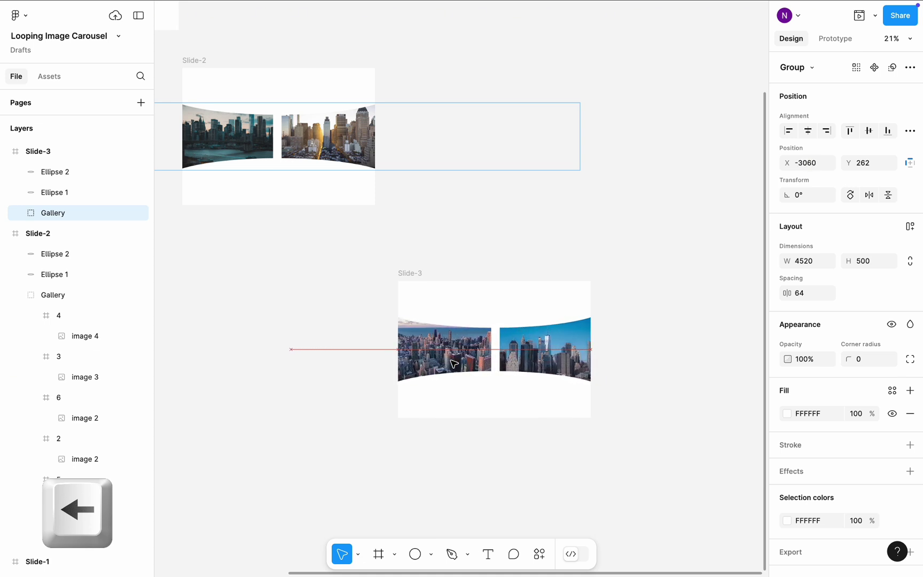
- Fine-tune Slide-3's Gallery to X -3050 so repeat frames 5 and 6 show
key(shift+Right)
scroll(454, 364, up, 5)
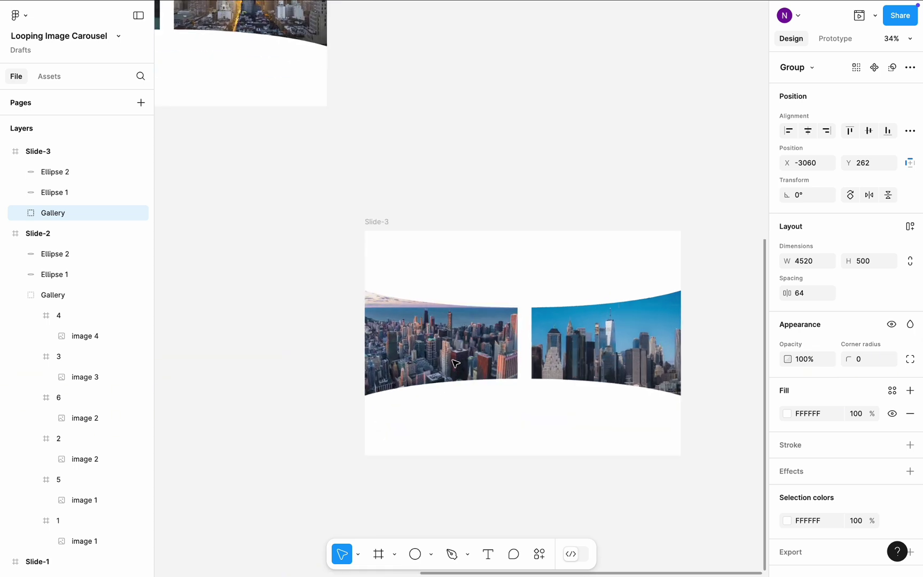
key(Left)
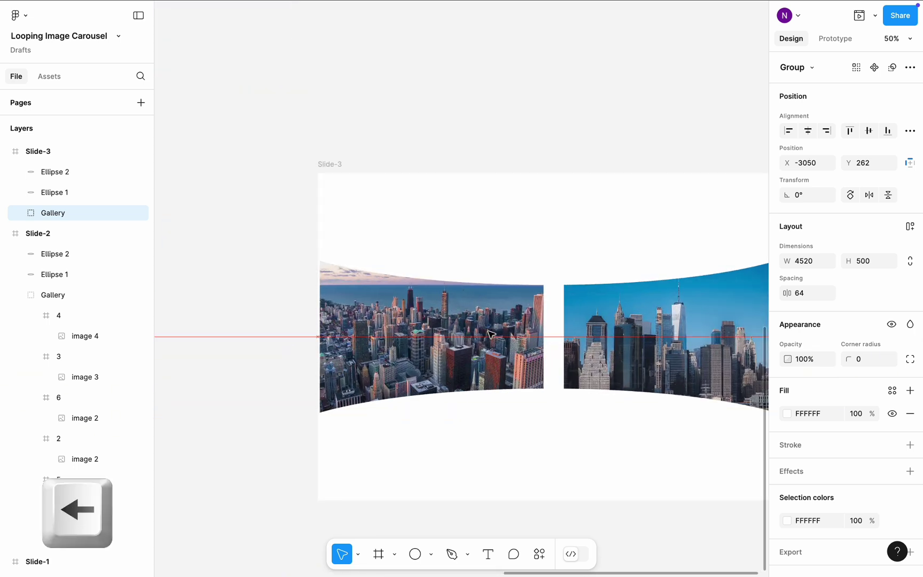
double_click(382, 320)
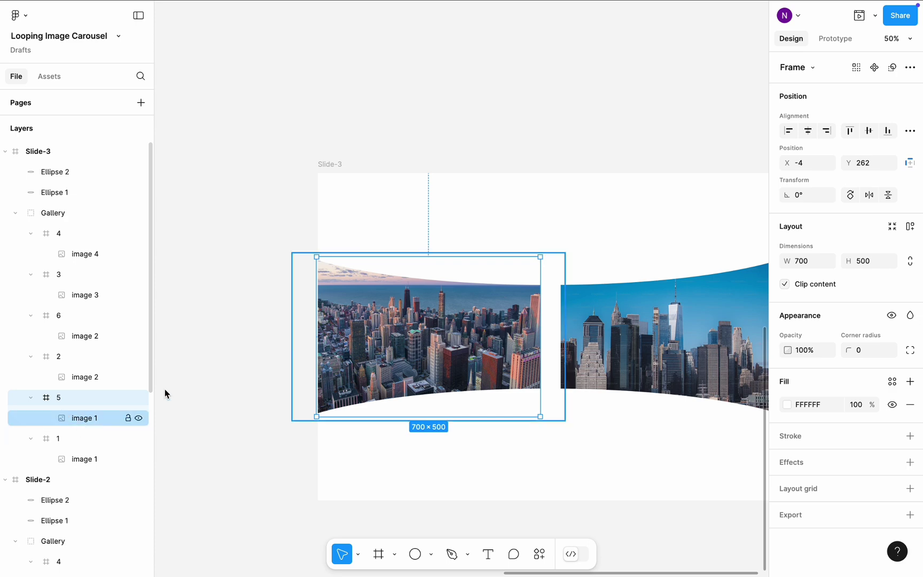
scroll(241, 389, down, 5)
click(239, 388)
scroll(239, 387, left, 5)
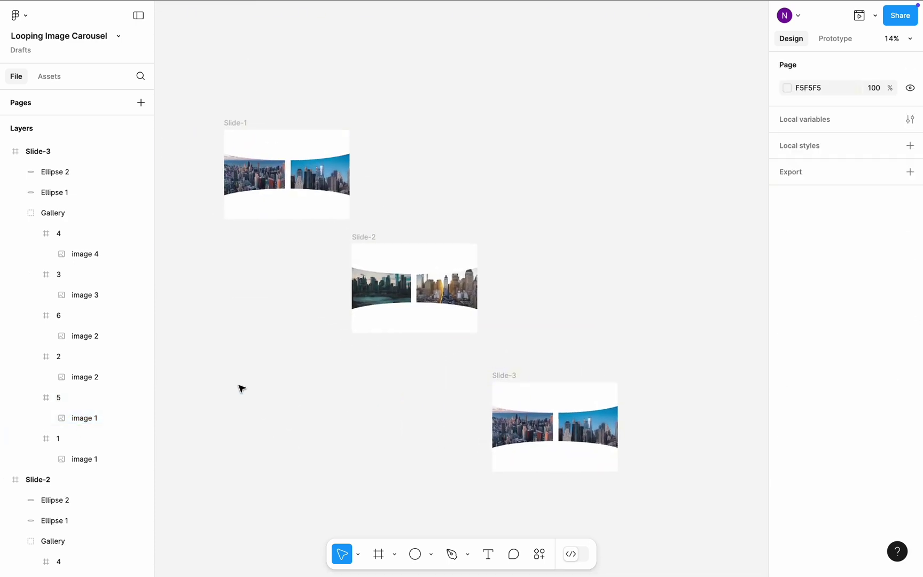
- Link Slide-1 to Slide-2 with an After delay trigger of 1ms
click(242, 125)
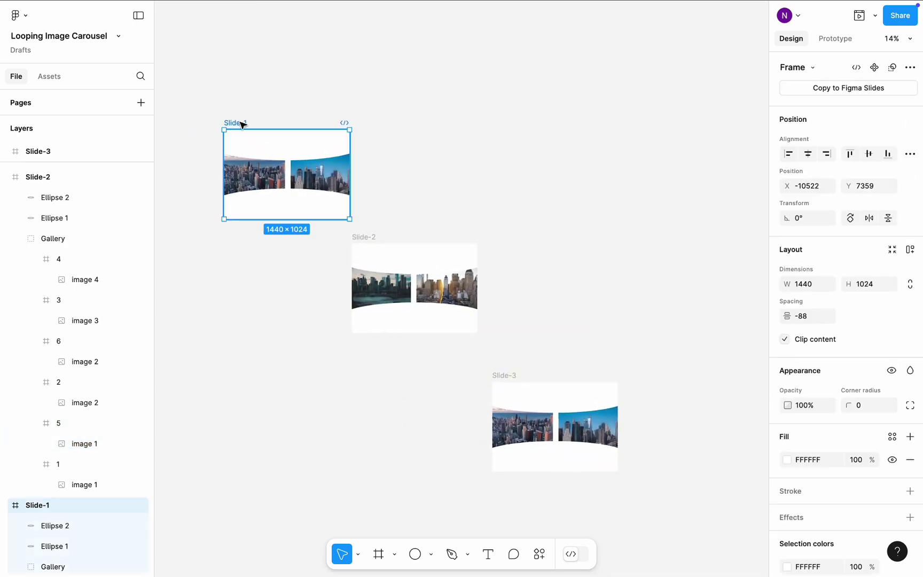
click(827, 39)
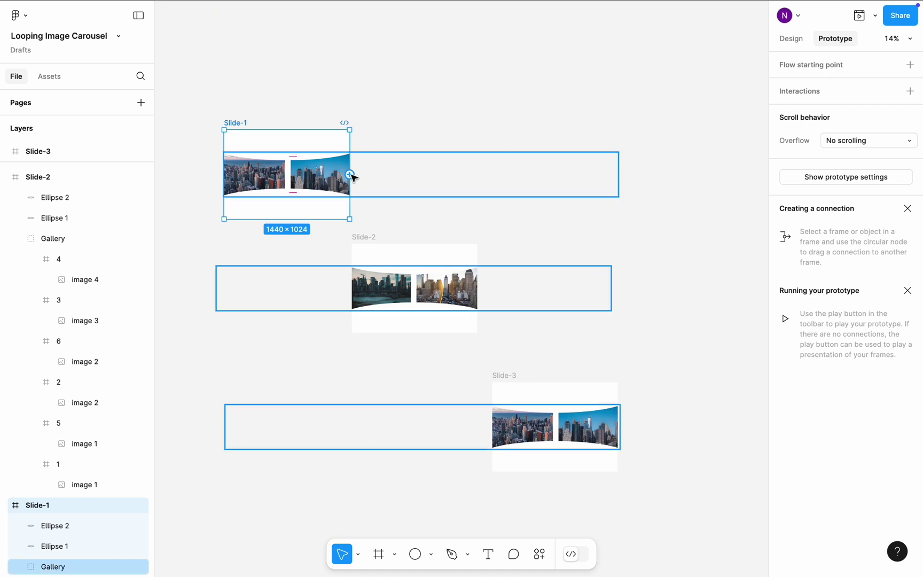
drag(350, 174, 418, 262)
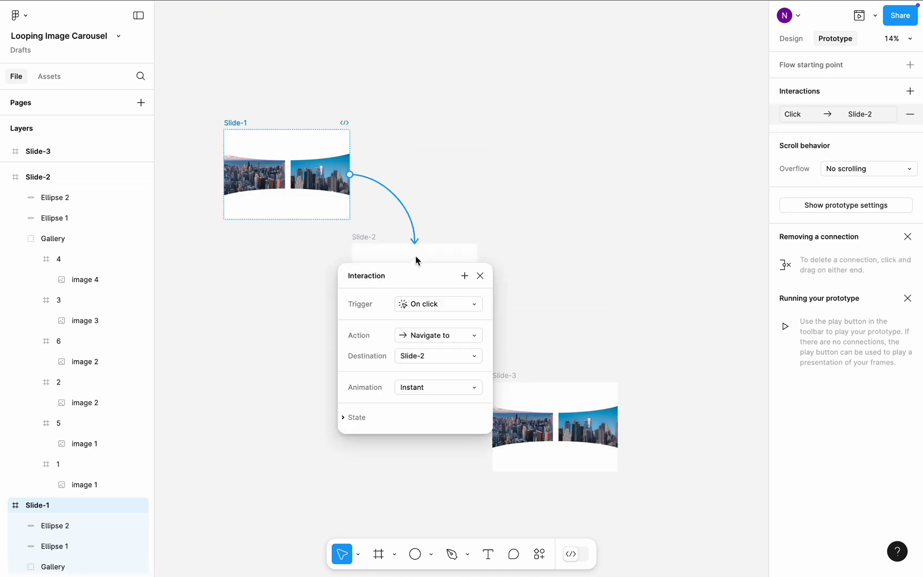
click(441, 303)
click(431, 463)
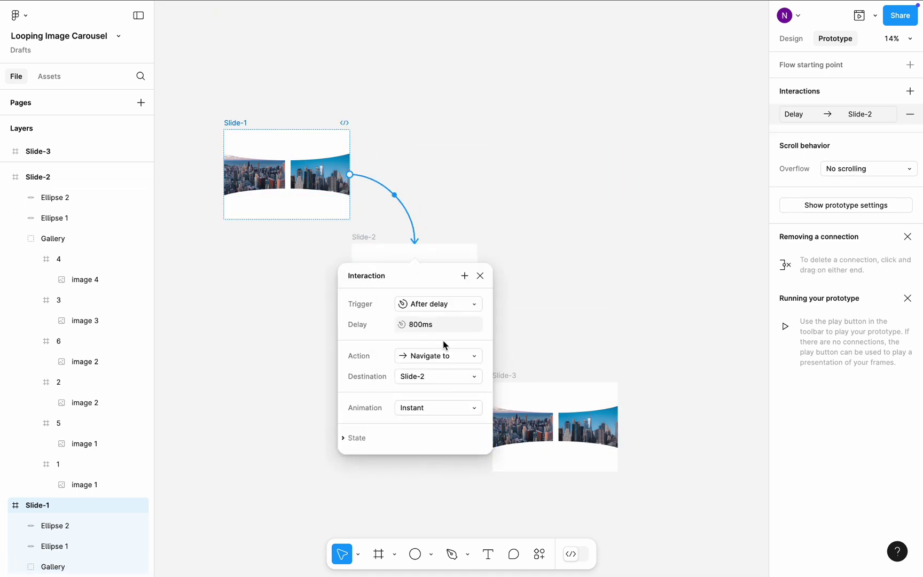
click(444, 325)
text(1ms)
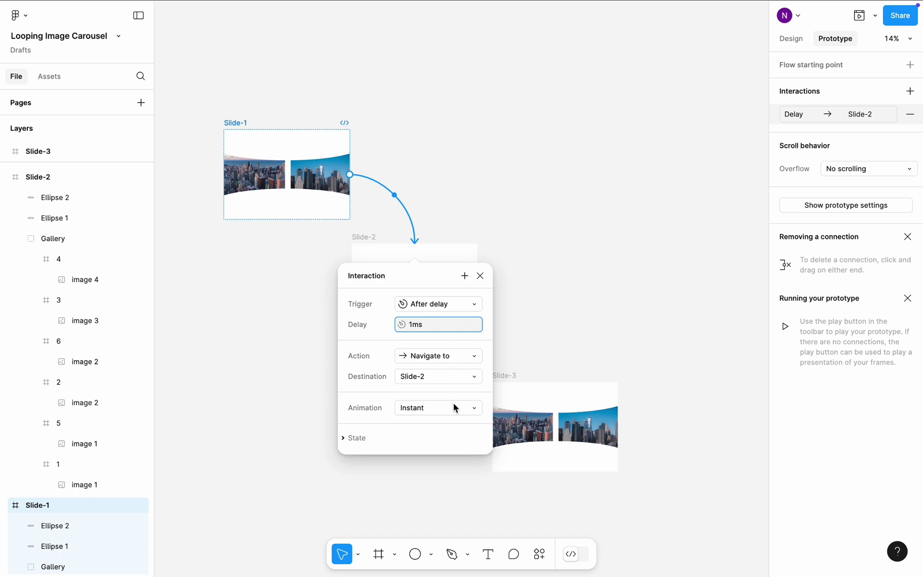
- Set the Slide-1 transition to Smart animate, Linear easing, 7000ms duration
click(455, 409)
click(448, 439)
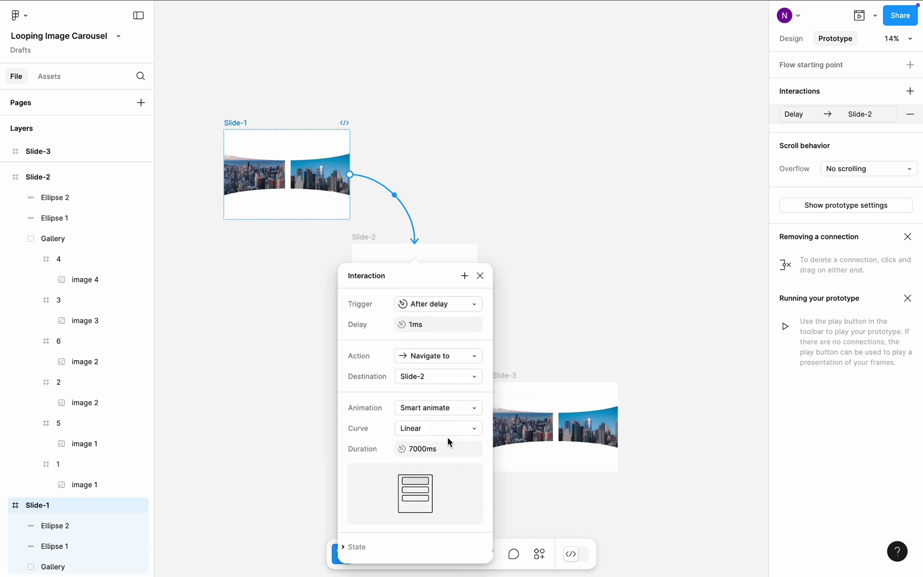
click(444, 434)
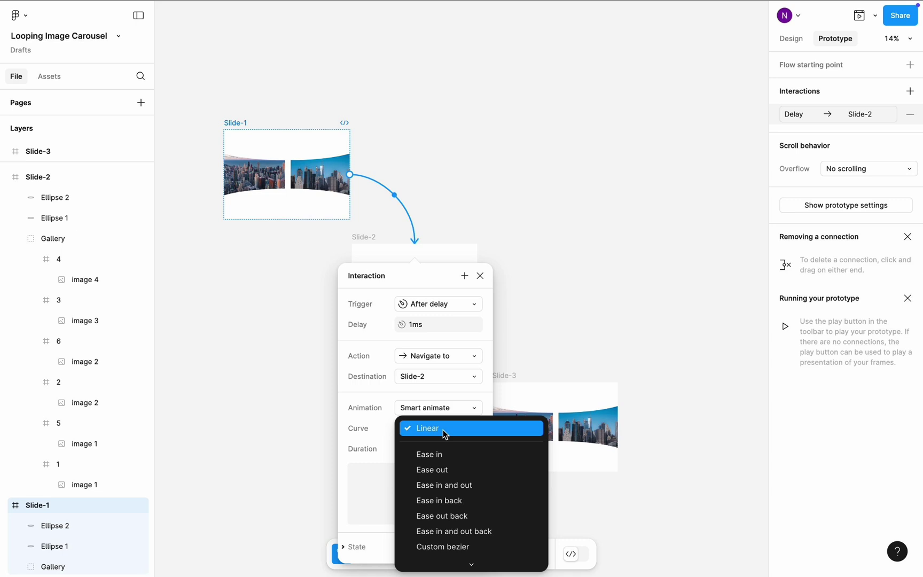
click(443, 430)
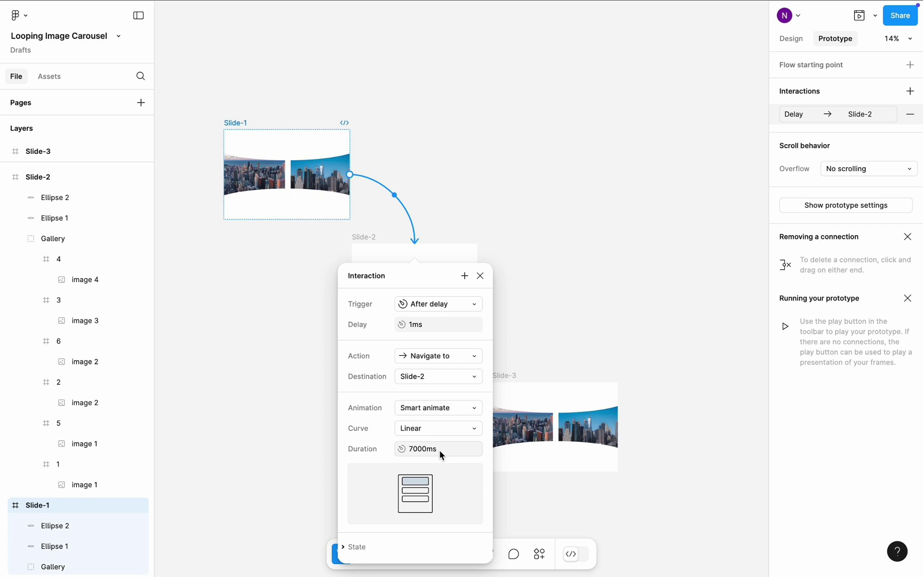
click(281, 459)
scroll(280, 459, down, 3)
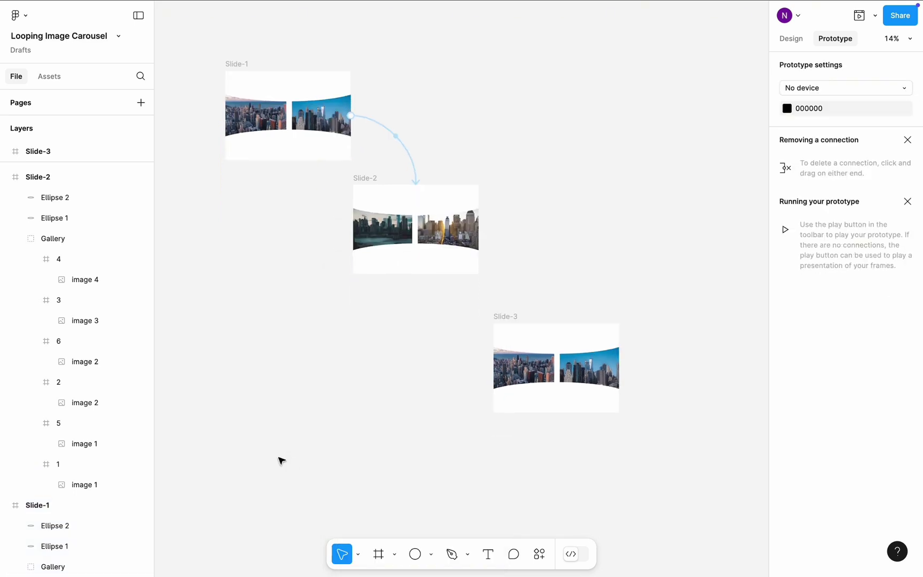
- Connect Slide-2 to Slide-3 with an After delay trigger changed from 800ms to 1ms
click(366, 173)
click(367, 173)
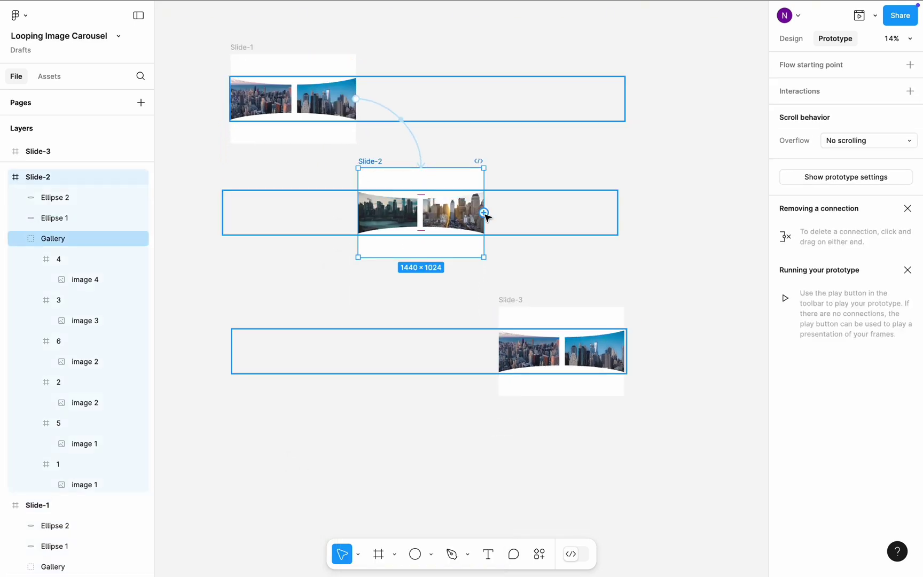
drag(484, 213, 558, 327)
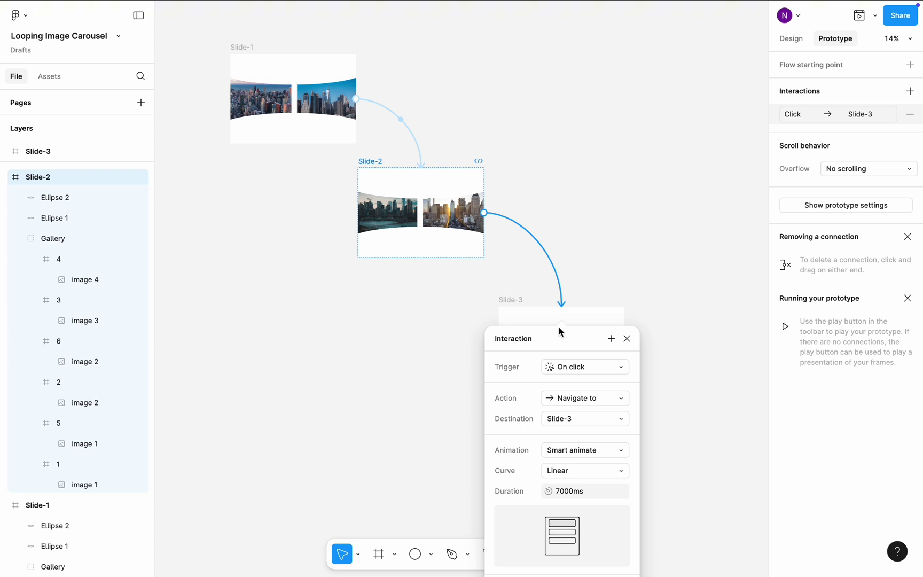
click(562, 374)
click(586, 528)
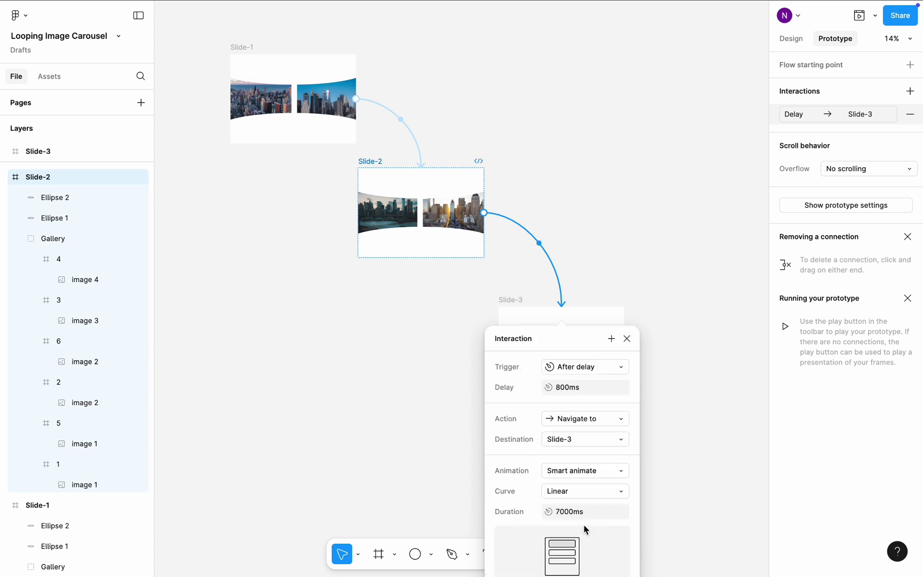
click(587, 387)
text(1ms)
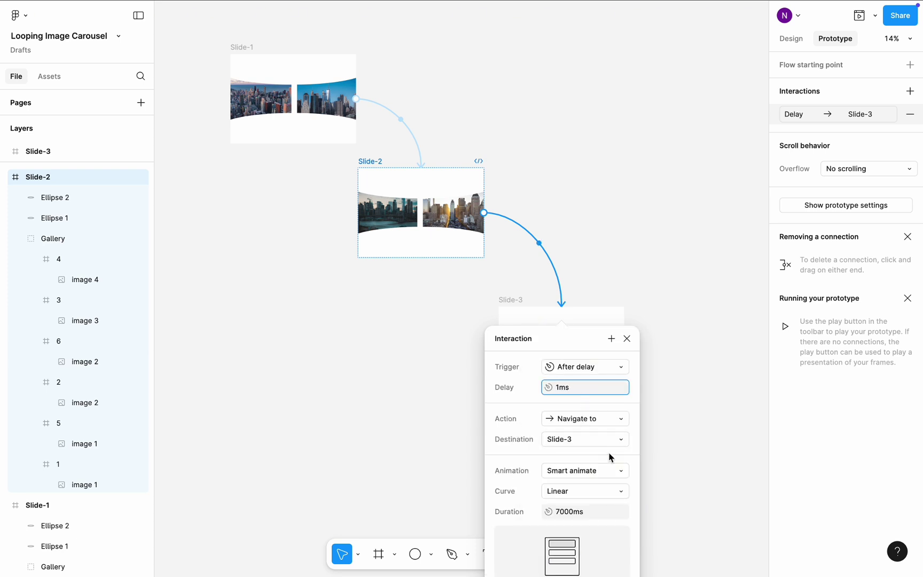
click(687, 482)
scroll(686, 481, down, 3)
click(527, 230)
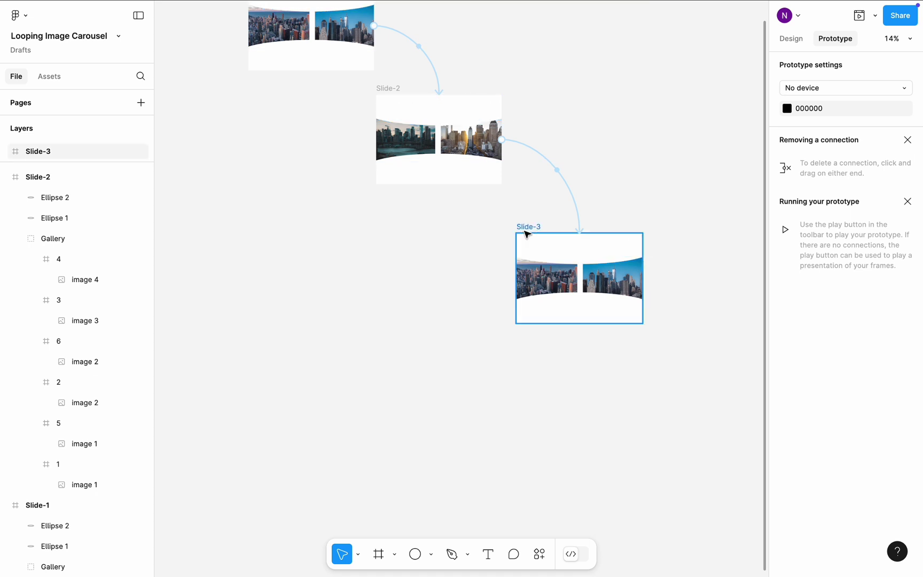
- Link Slide-3 back to Slide-1 after a 1ms delay with an Instant animation
scroll(526, 231, up, 3)
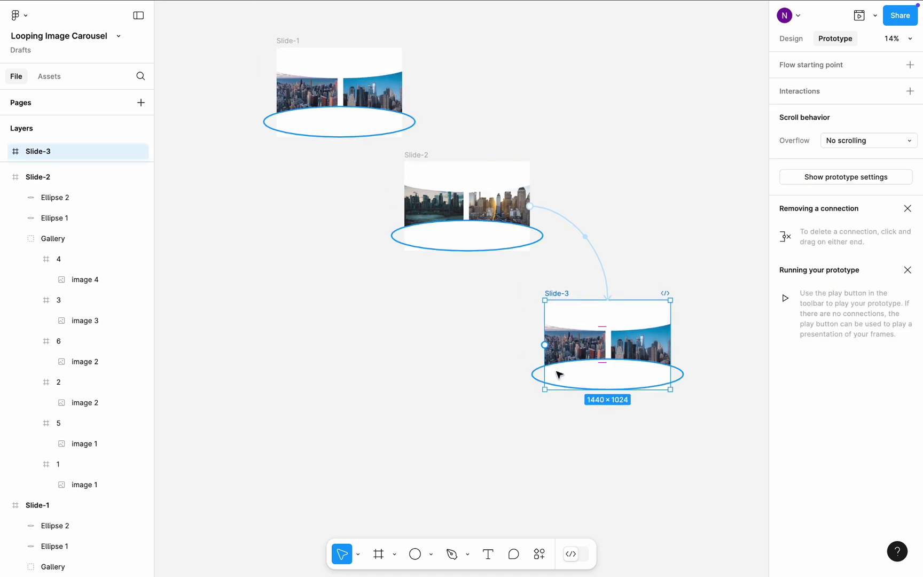
drag(545, 345, 293, 122)
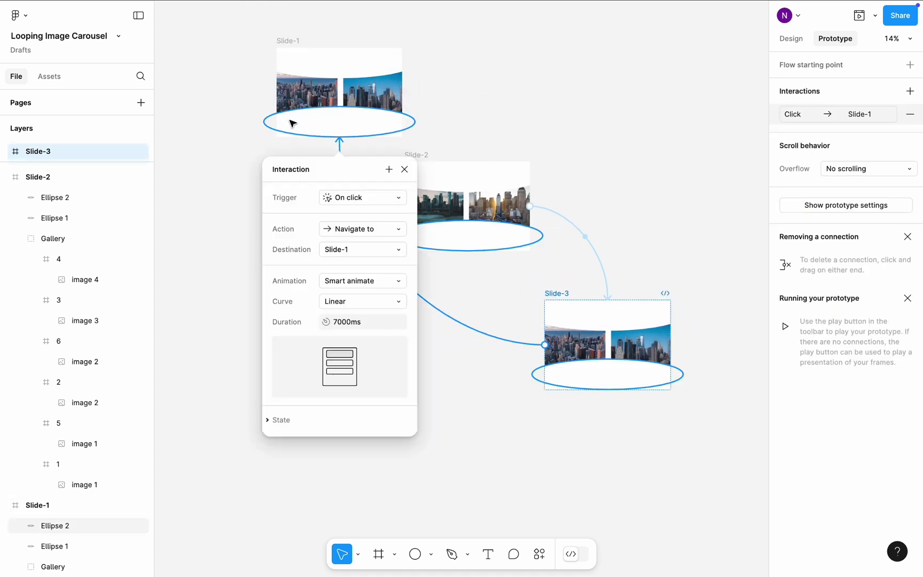
click(353, 198)
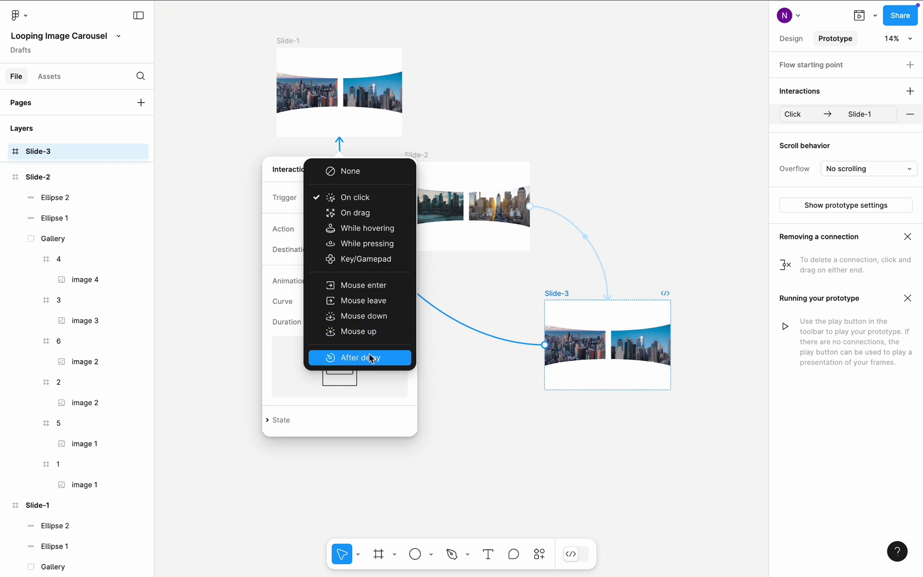
click(369, 357)
click(355, 220)
text(1ms)
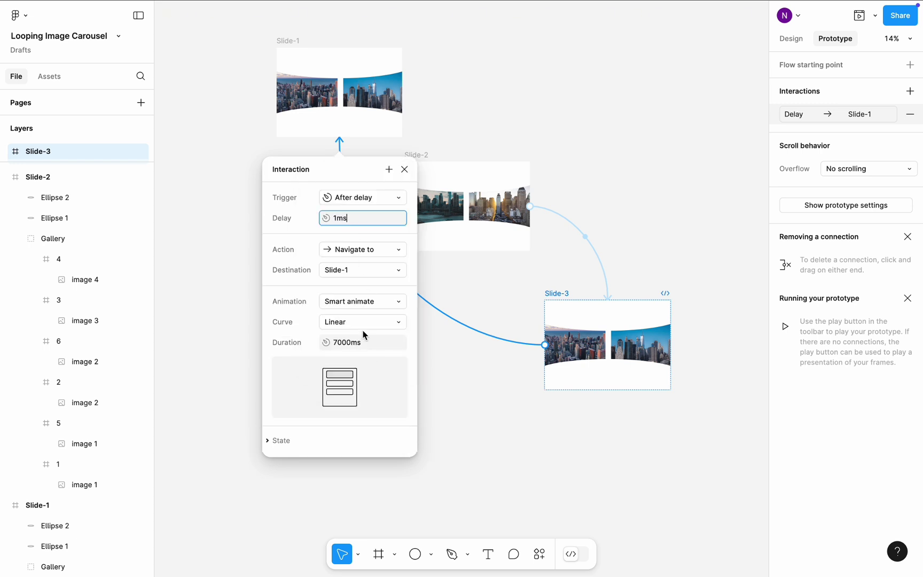
click(367, 310)
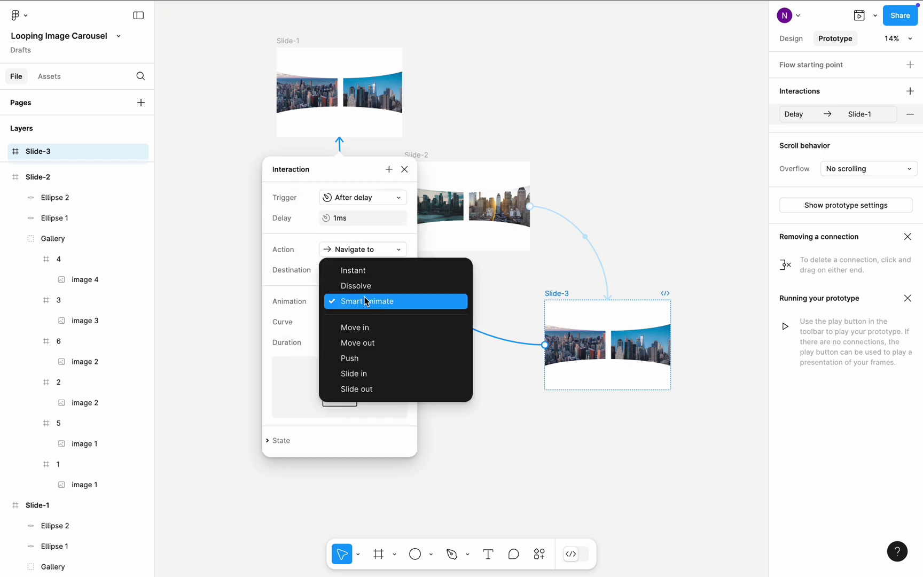
click(366, 271)
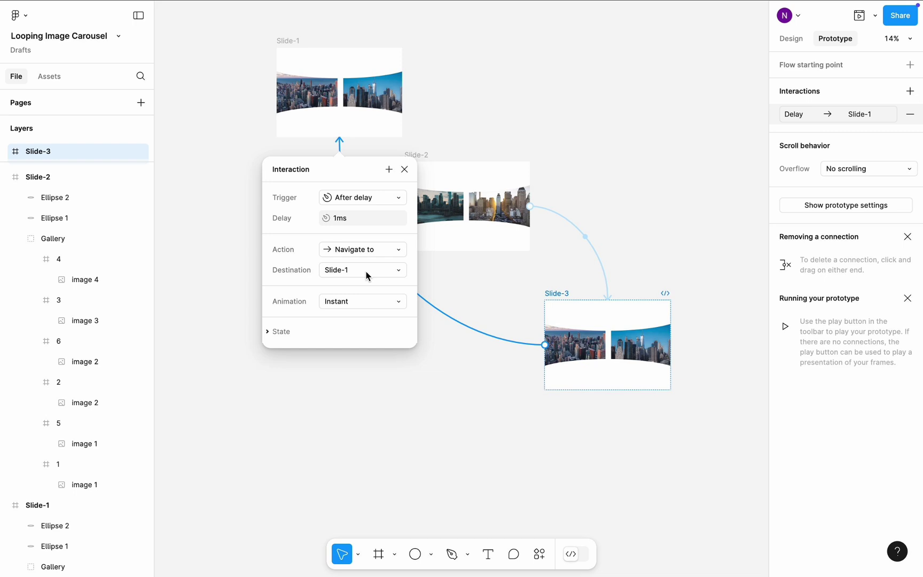
click(440, 397)
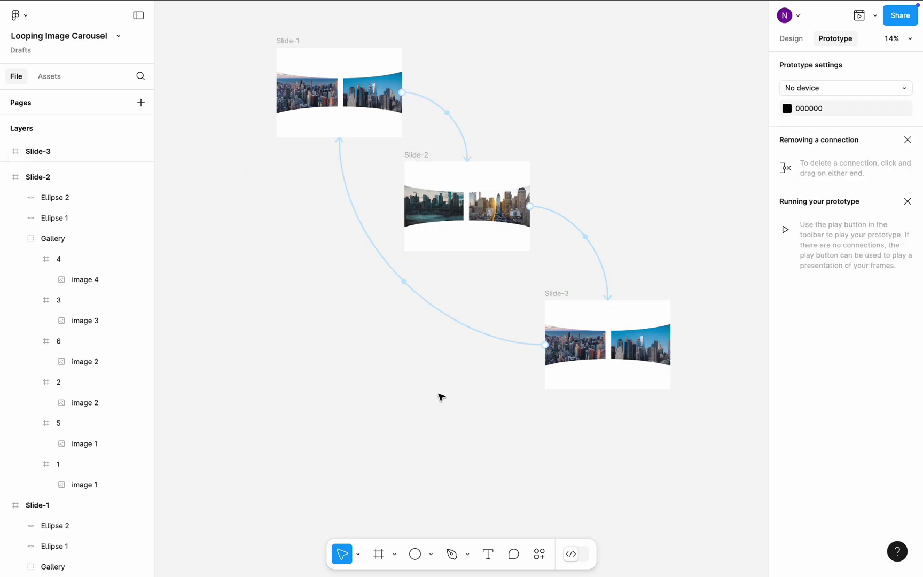
- Play the prototype from Slide-1 and centre the preview window over the canvas
scroll(374, 246, up, 3)
click(308, 110)
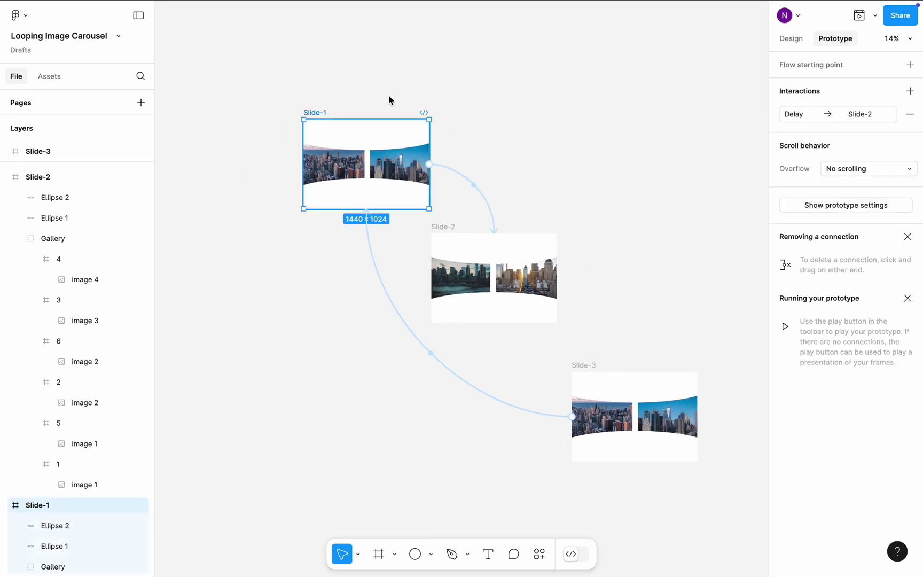
click(861, 18)
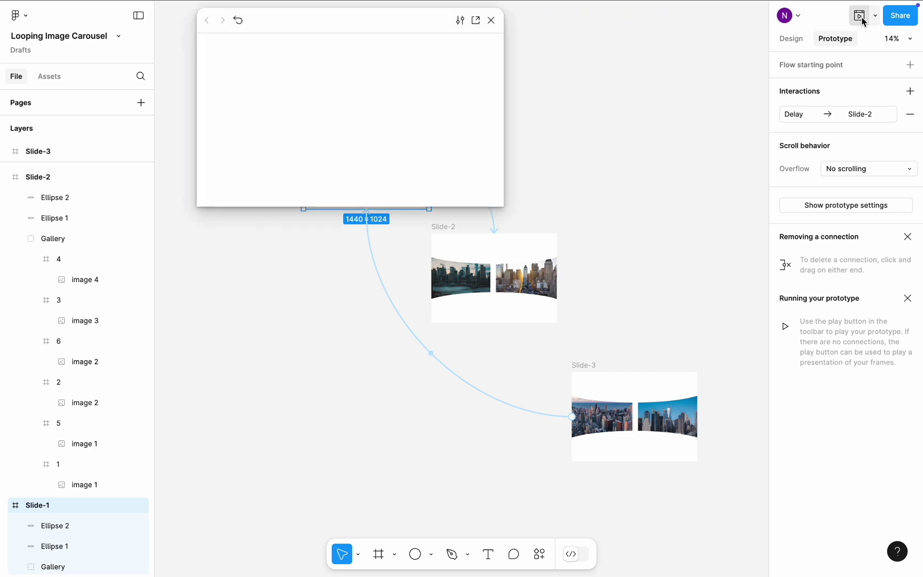
drag(353, 26, 318, 230)
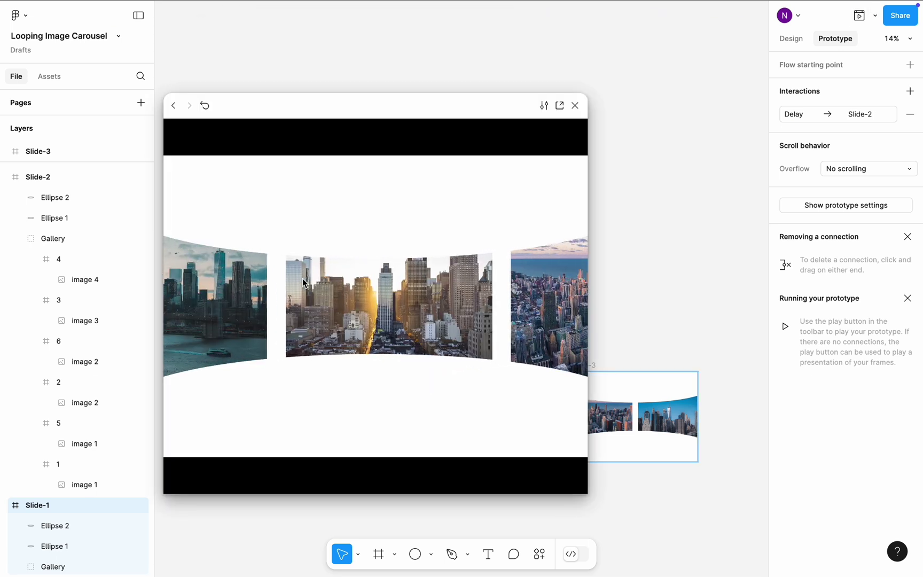